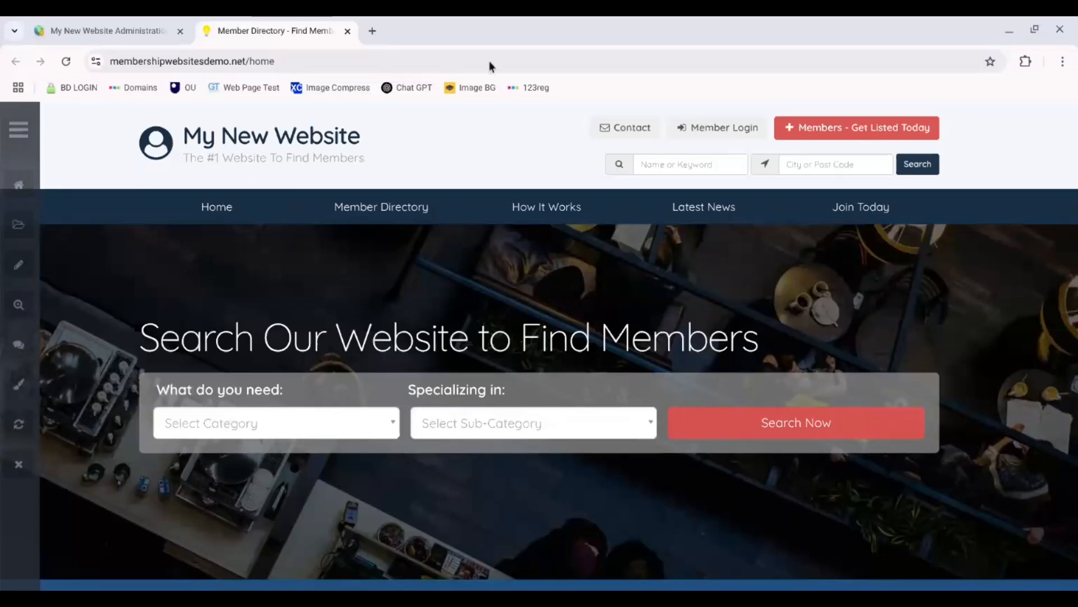
Search Google for "google search console" in a new browser tab and open the Search Console overview
{"action": "left_click", "coordinate": [372, 32]}
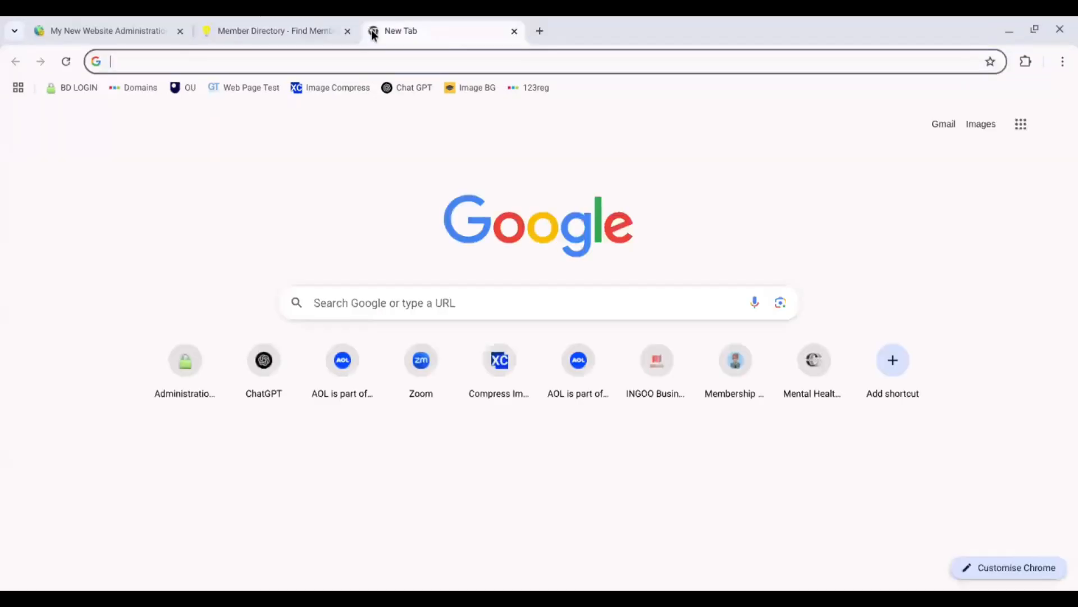
{"action": "left_click", "coordinate": [470, 302]}
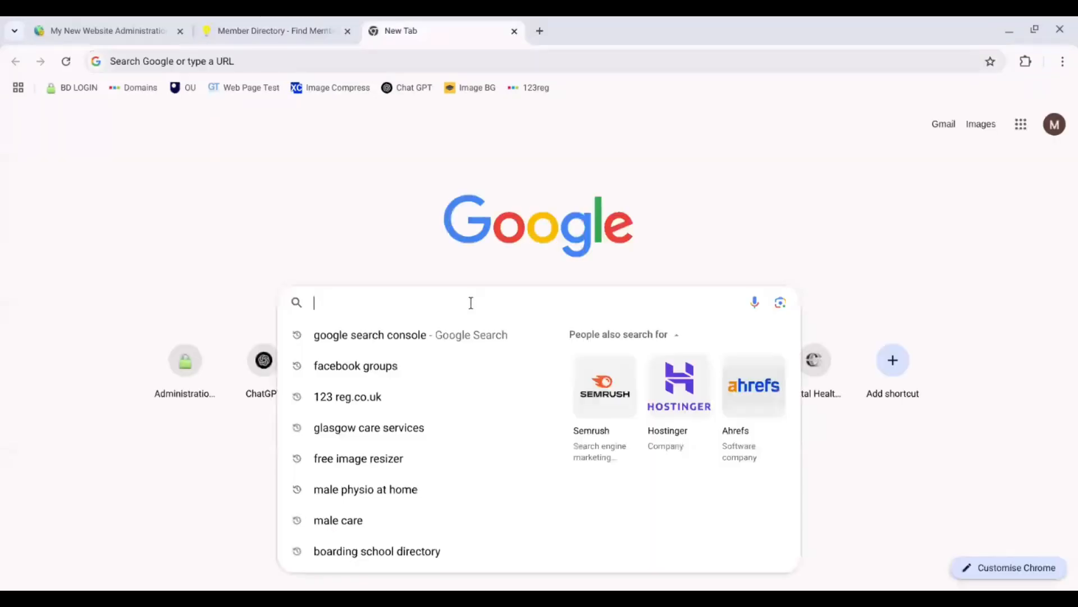
{"action": "type", "text": "google s"}
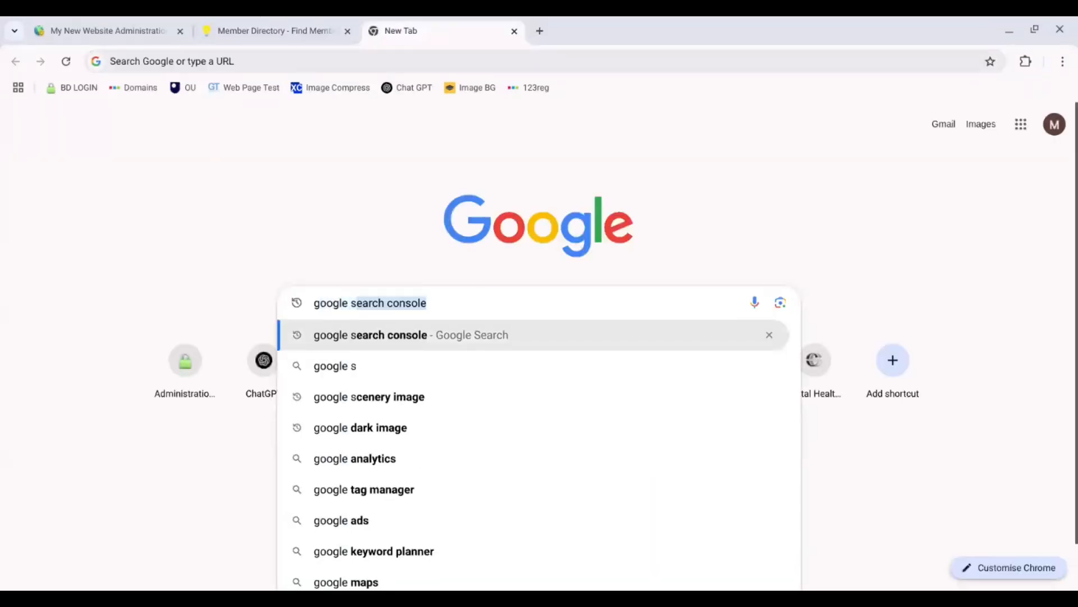
{"action": "type", "text": "earch console"}
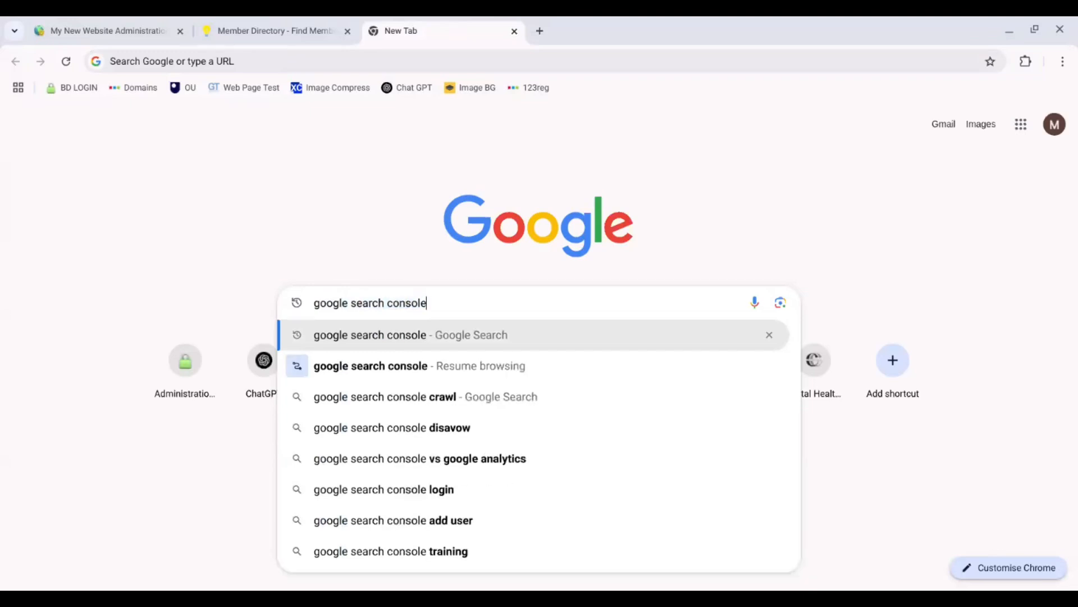
{"action": "key", "text": "Return"}
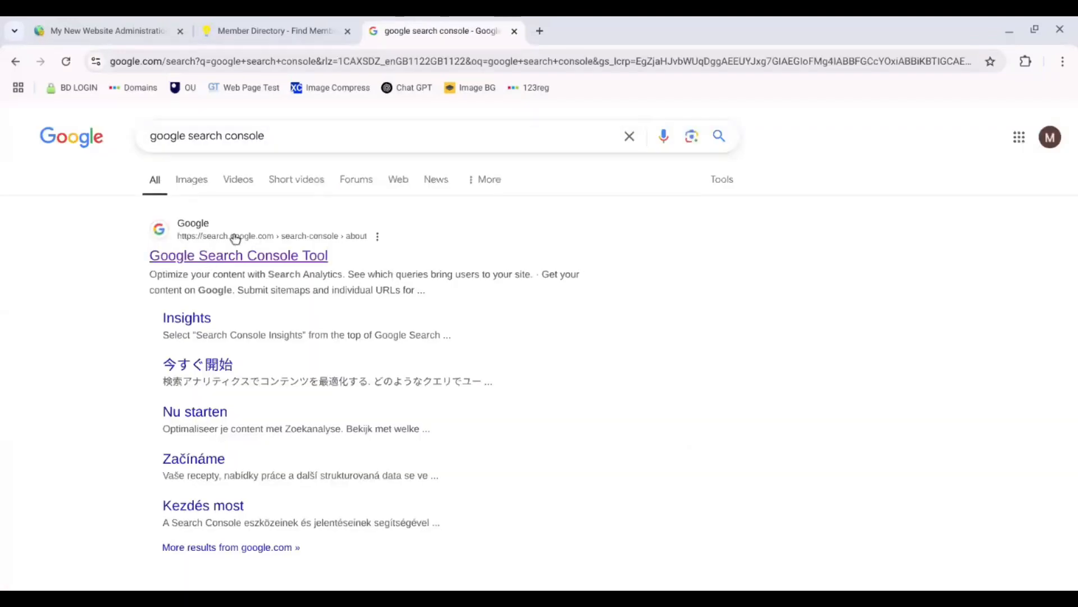
{"action": "left_click", "coordinate": [254, 263]}
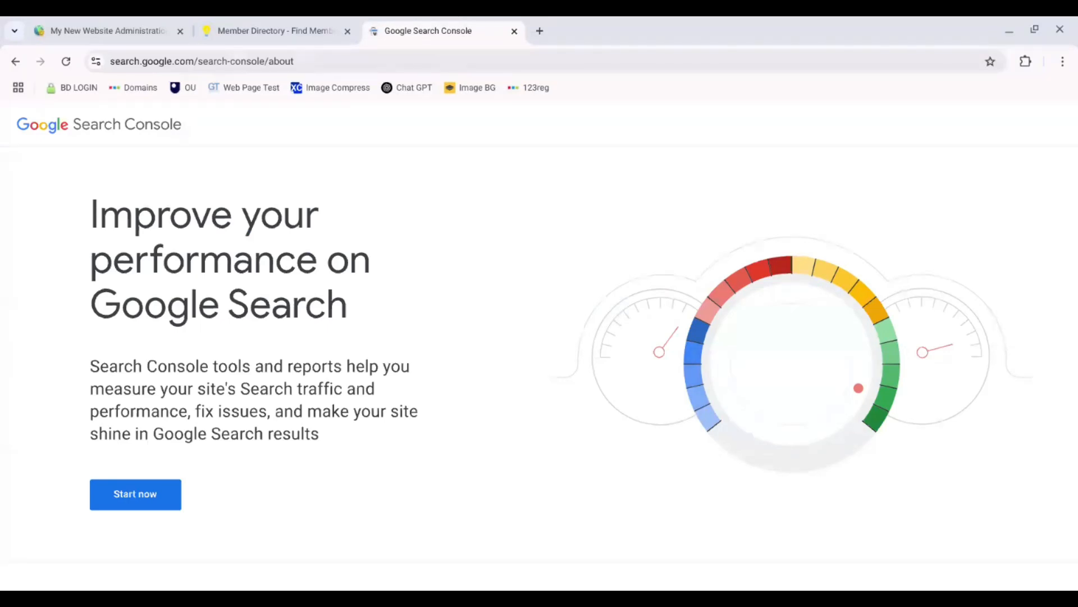
{"action": "left_click", "coordinate": [150, 502]}
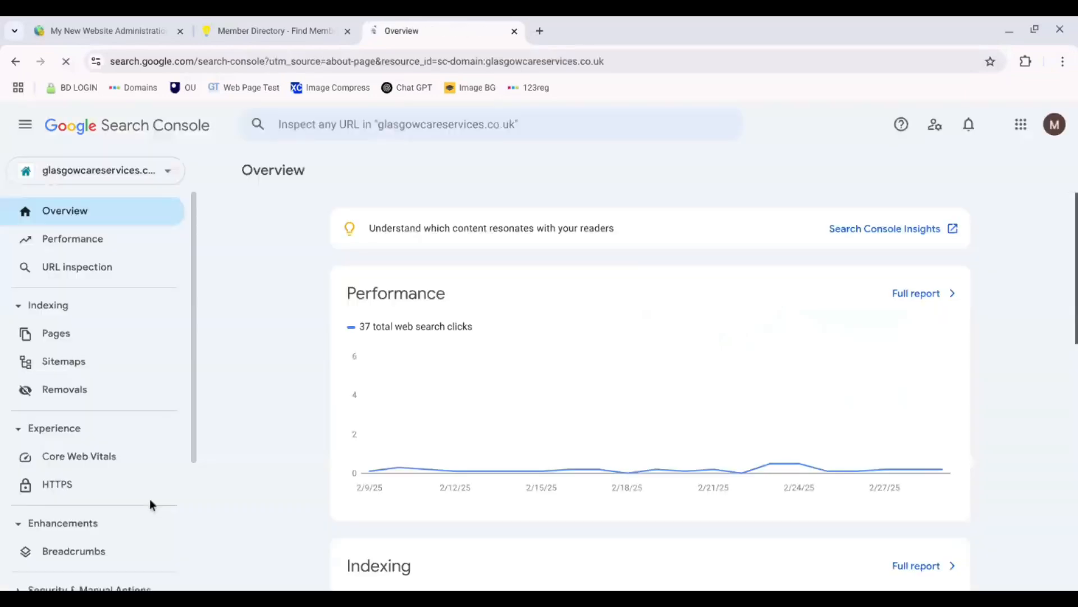
{"action": "mouse_move", "coordinate": [455, 428]}
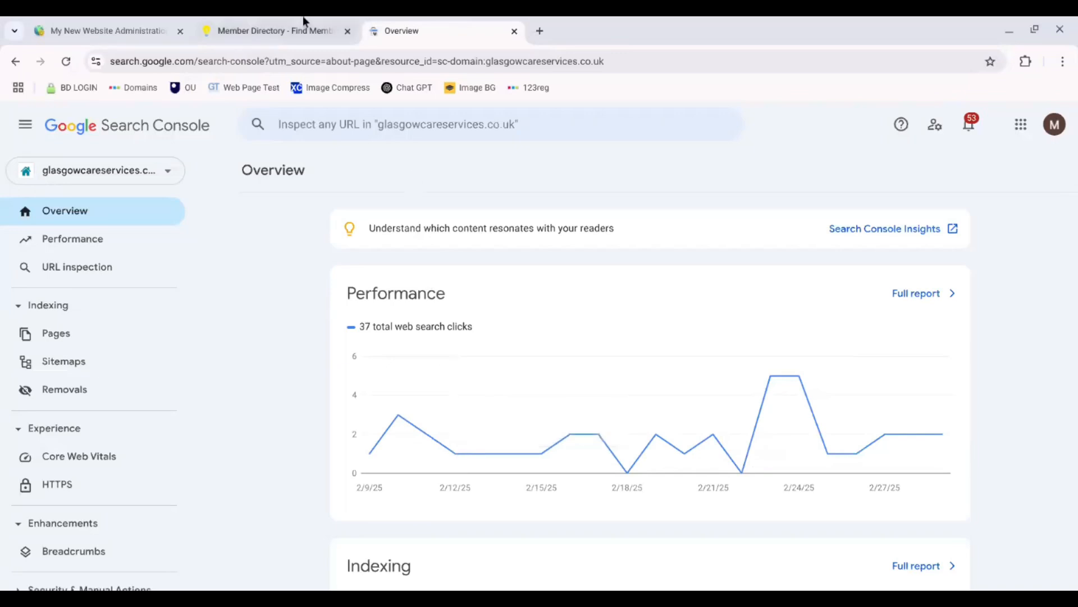
{"action": "left_click", "coordinate": [272, 30]}
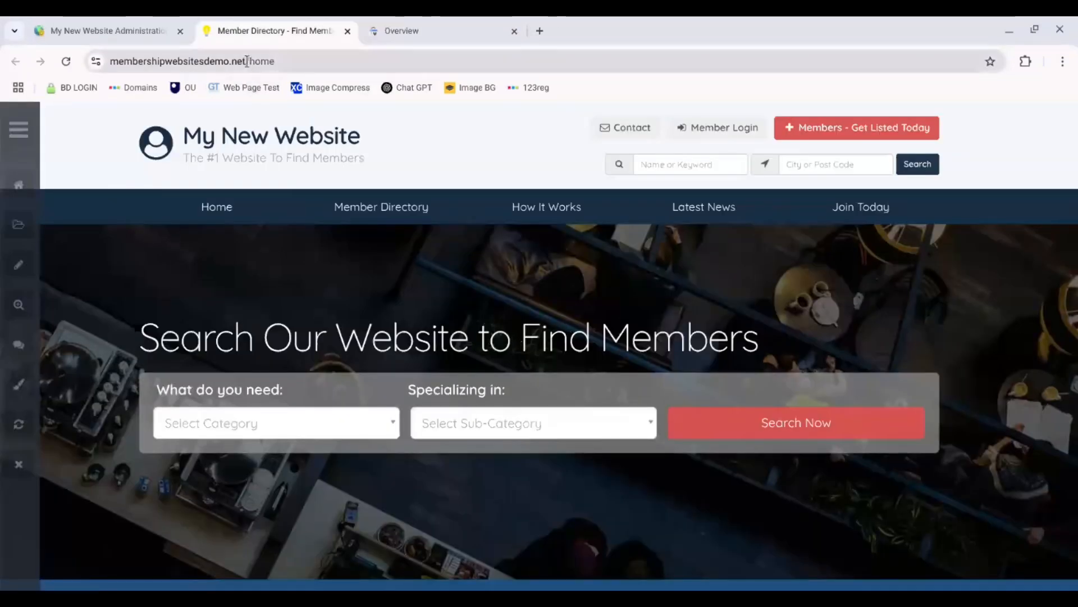
{"action": "left_click_drag", "start_coordinate": [247, 62], "coordinate": [111, 61]}
{"action": "key", "text": "ctrl+c"}
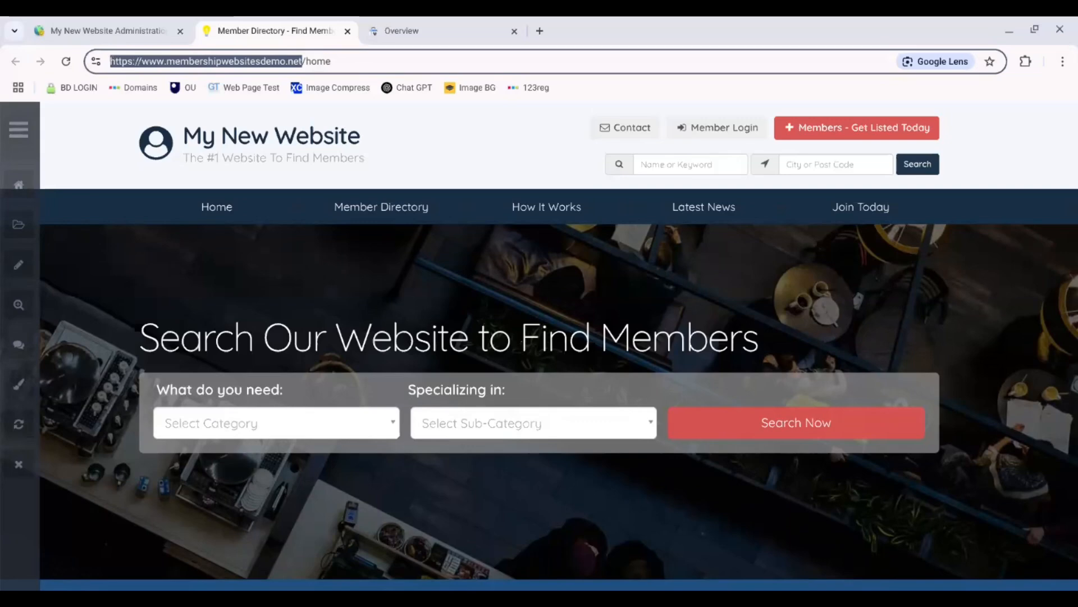
Return to Google Search Console and start adding a new property
{"action": "left_click", "coordinate": [165, 18]}
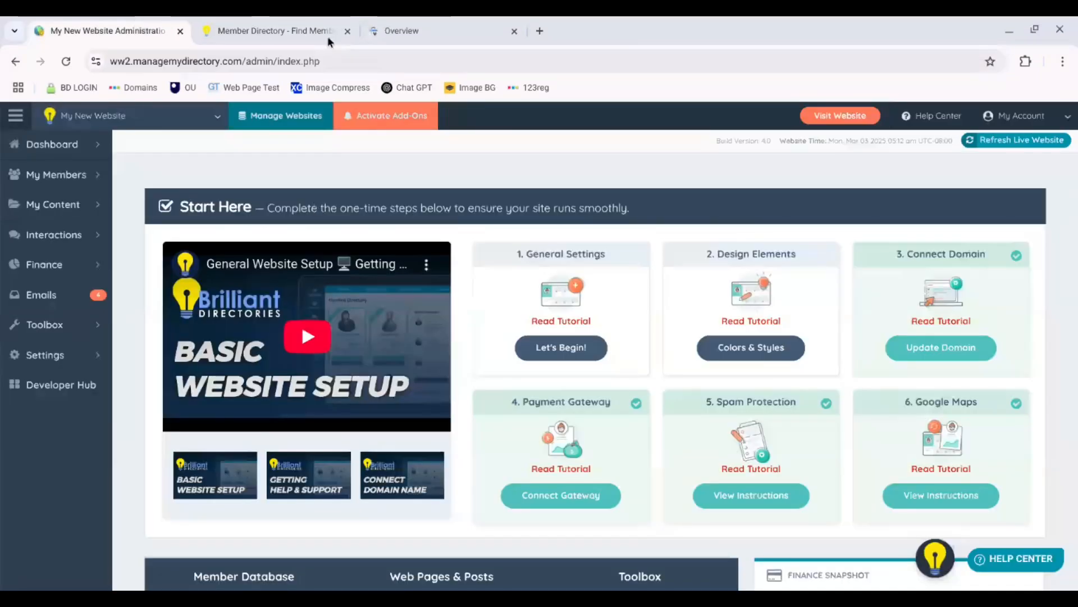
{"action": "left_click", "coordinate": [434, 21]}
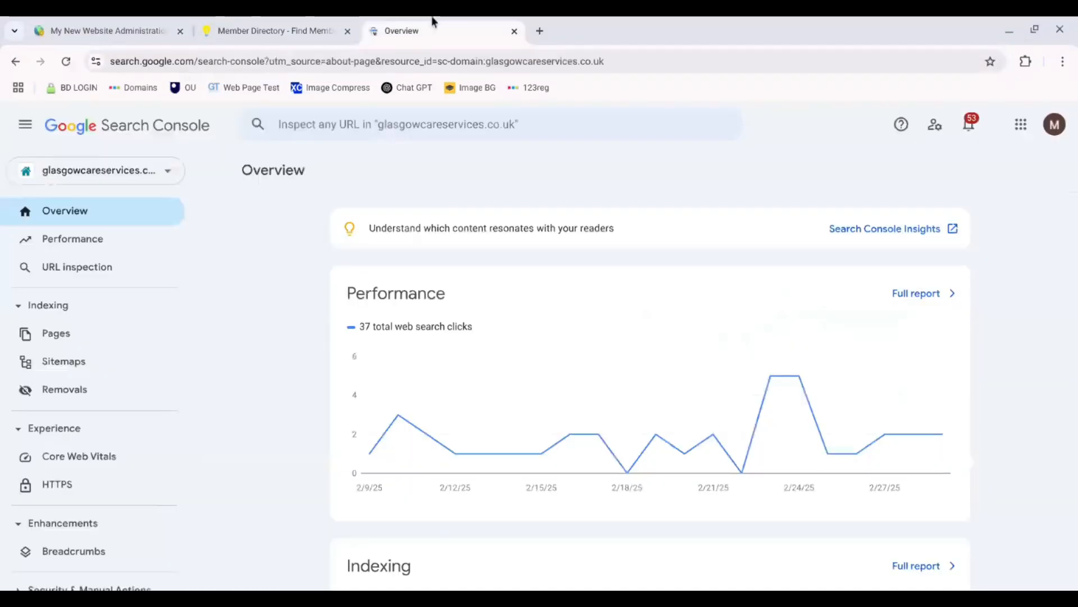
{"action": "left_click", "coordinate": [171, 176]}
{"action": "left_click", "coordinate": [233, 198]}
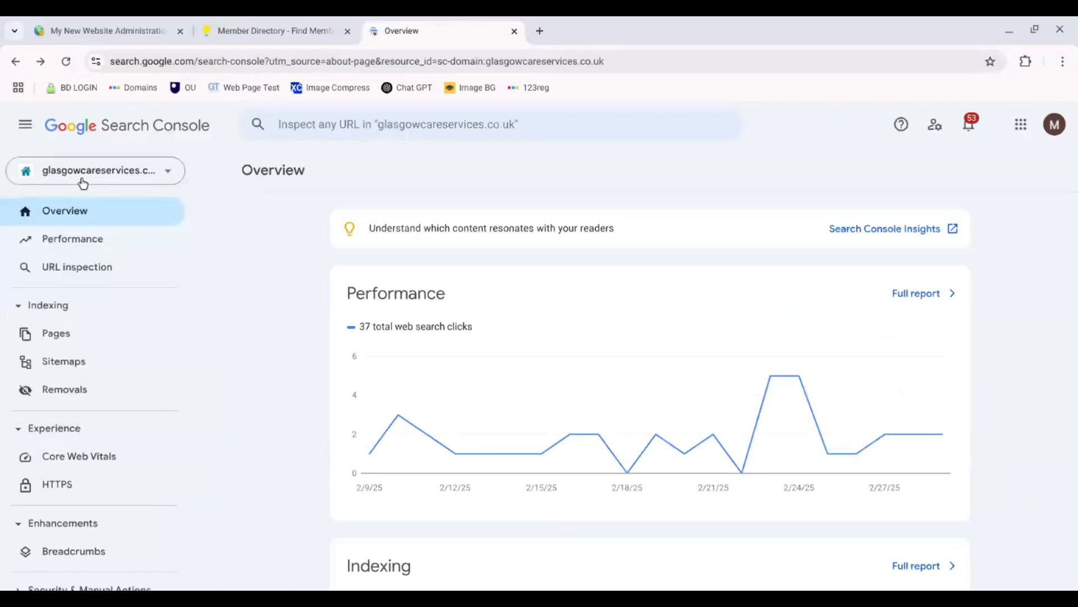
{"action": "left_click", "coordinate": [171, 173]}
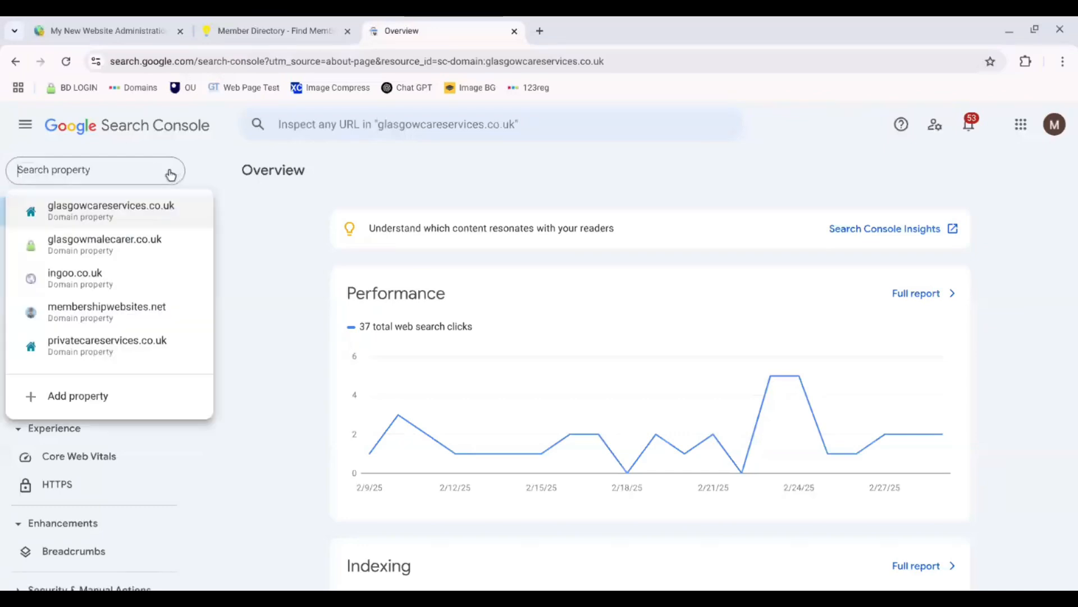
{"action": "left_click", "coordinate": [131, 400]}
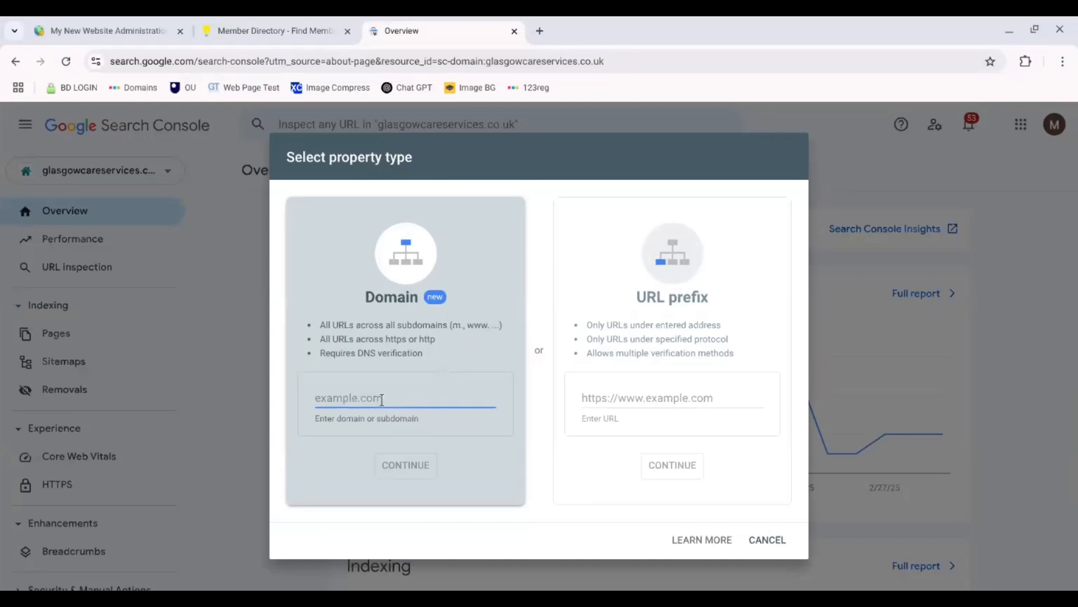
Enter membershipwebsitesdemo.net as a Domain property, without protocol, www or trailing slash, and continue to ownership verification
{"action": "key", "text": "ctrl+v"}
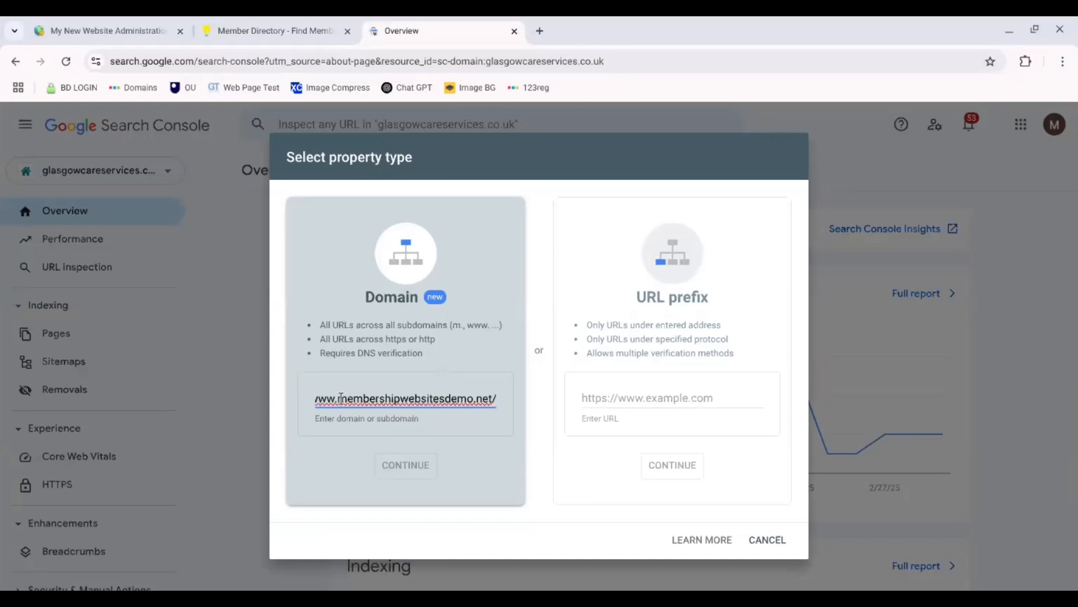
{"action": "left_click_drag", "start_coordinate": [340, 398], "coordinate": [308, 404]}
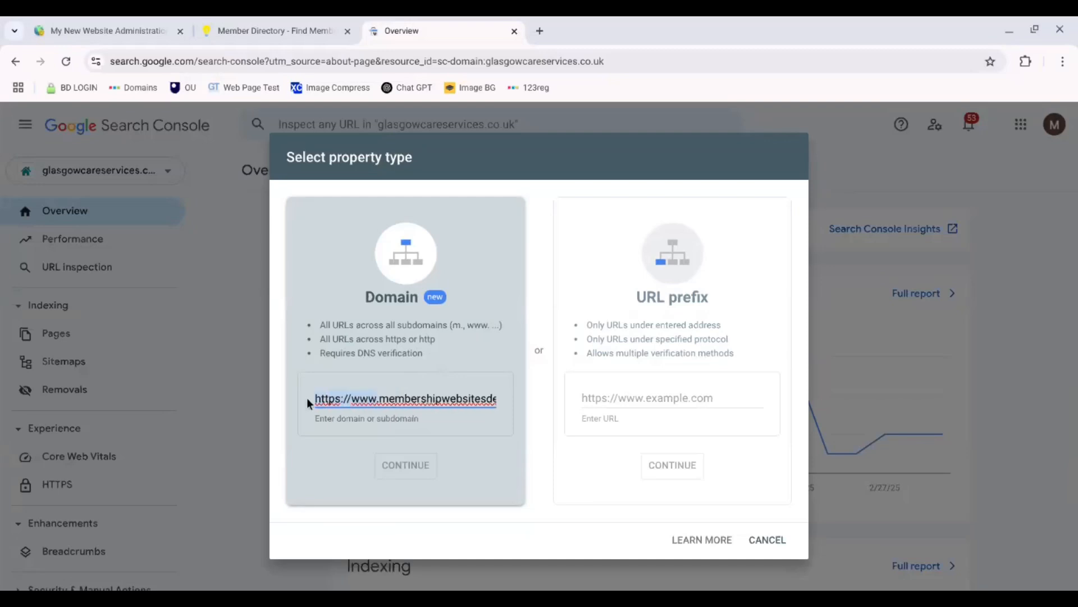
{"action": "key", "text": "BackSpace"}
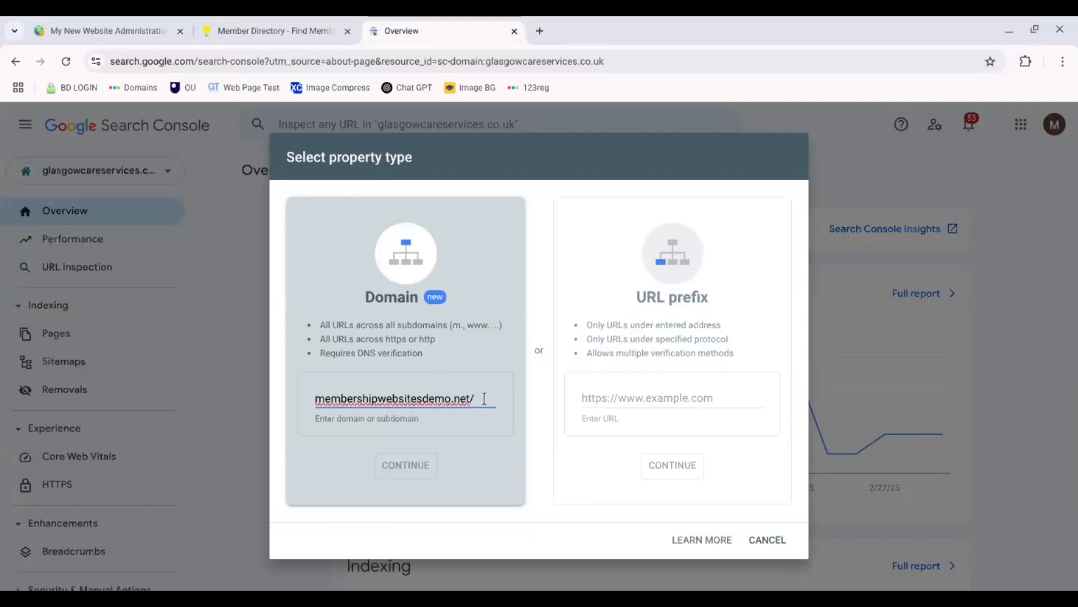
{"action": "key", "text": "BackSpace"}
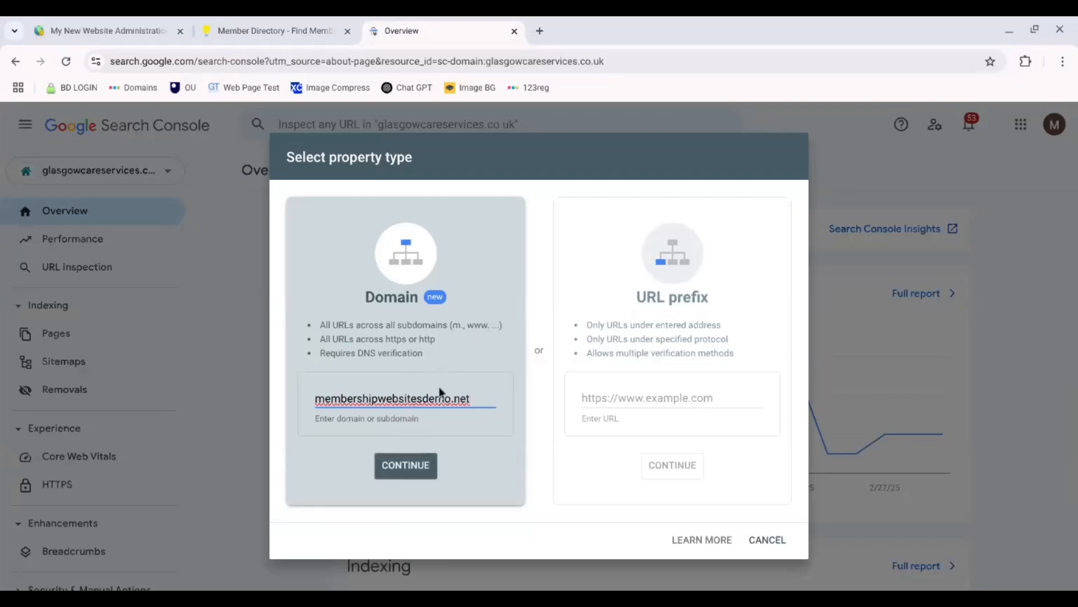
{"action": "left_click", "coordinate": [430, 468]}
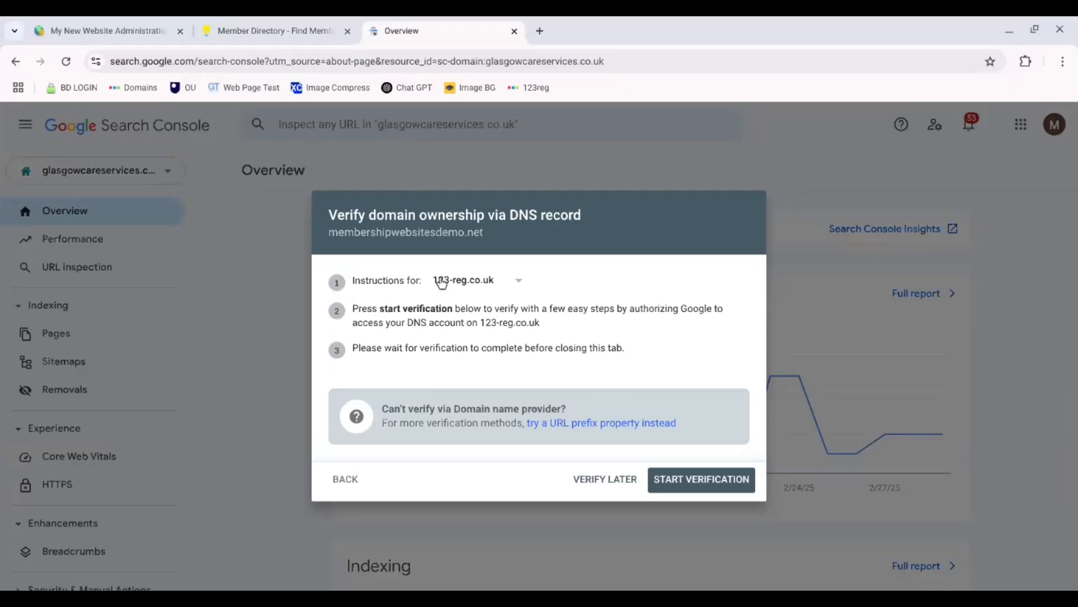
Set the DNS verification instructions to Any DNS provider and copy the TXT verification record
{"action": "left_click", "coordinate": [519, 282]}
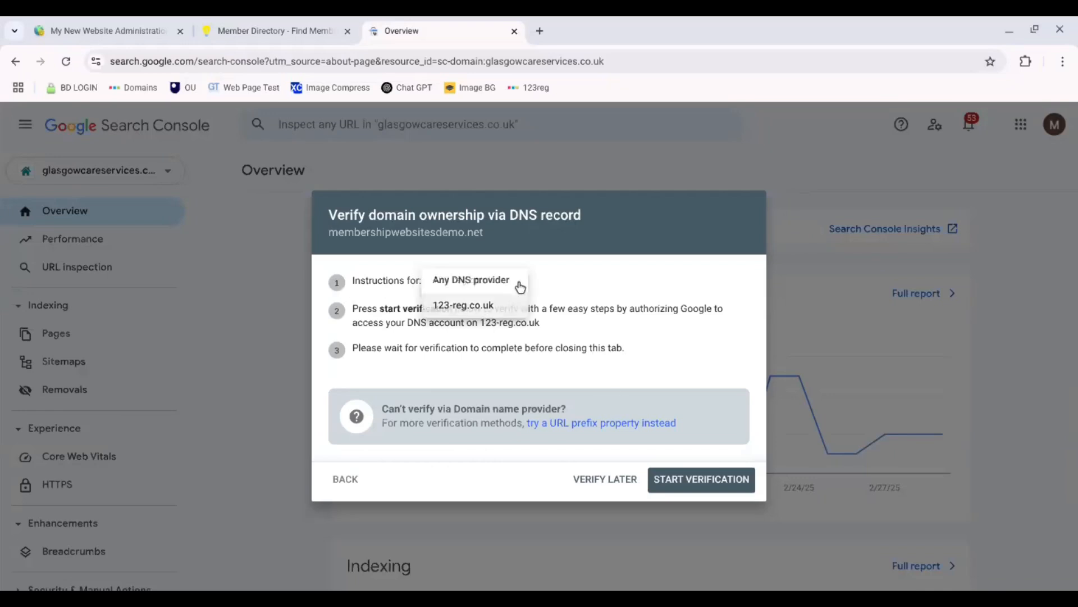
{"action": "left_click", "coordinate": [482, 285]}
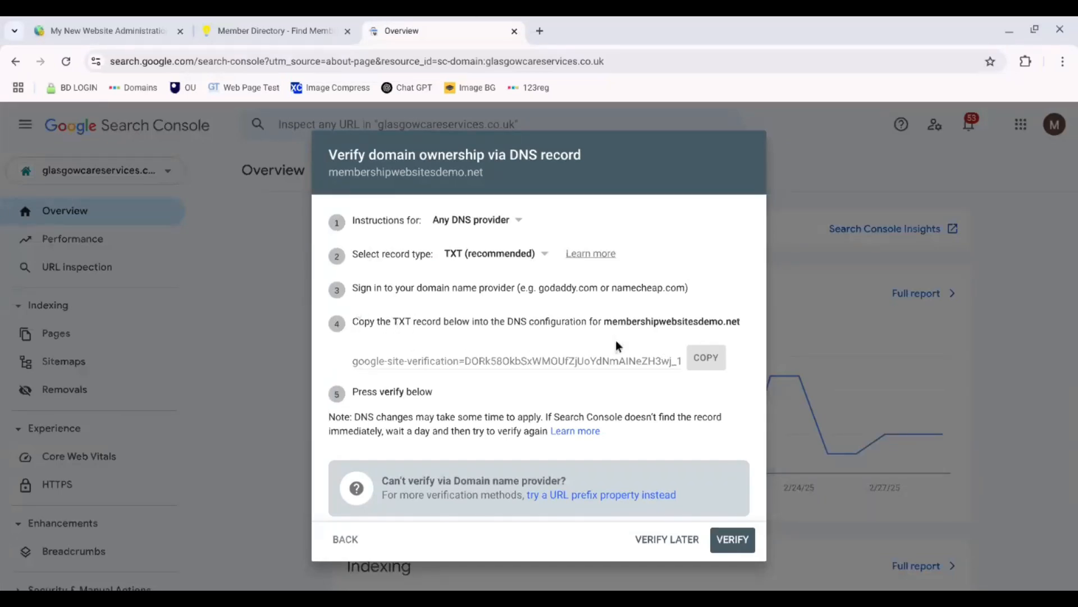
{"action": "left_click", "coordinate": [708, 364]}
{"action": "left_click", "coordinate": [705, 372]}
Switch to the Brilliant Directories website admin and open the cPanel Dashboard from the Developer Hub
{"action": "left_click", "coordinate": [263, 22]}
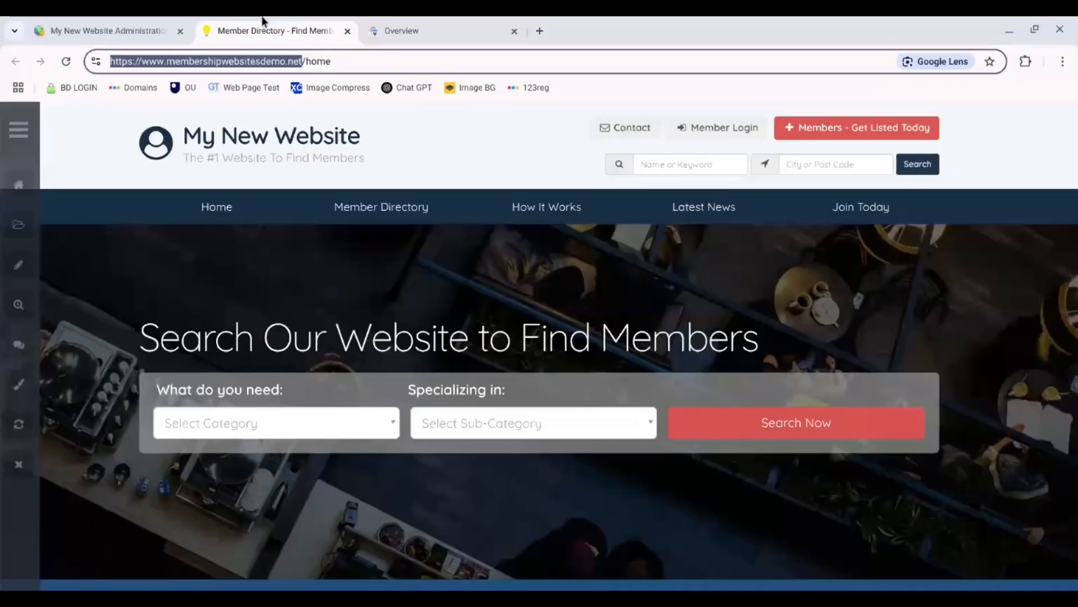
{"action": "left_click", "coordinate": [125, 31]}
{"action": "mouse_move", "coordinate": [92, 348]}
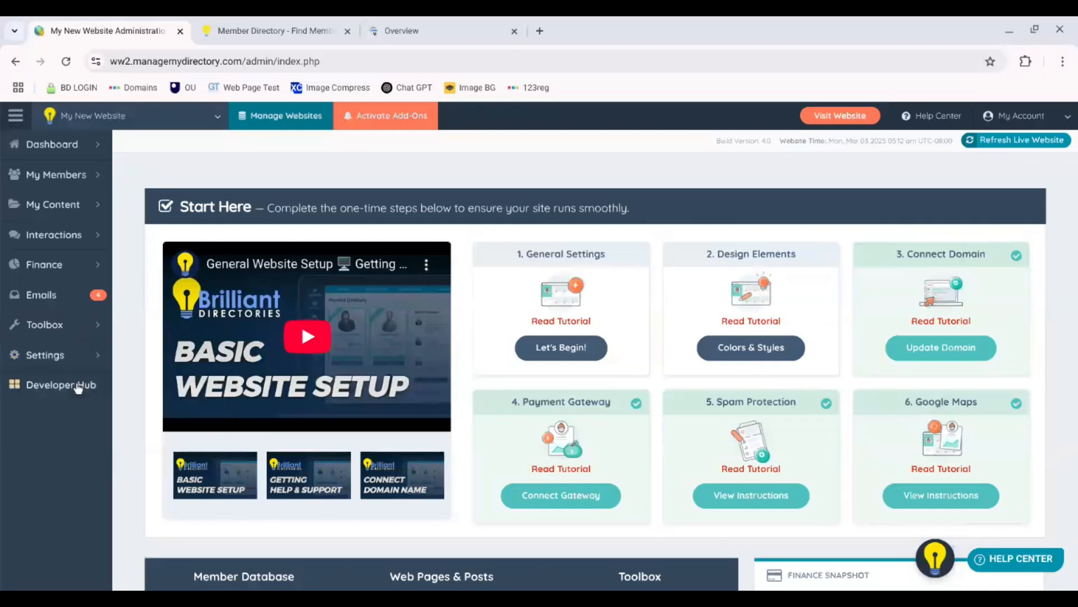
{"action": "left_click", "coordinate": [78, 387]}
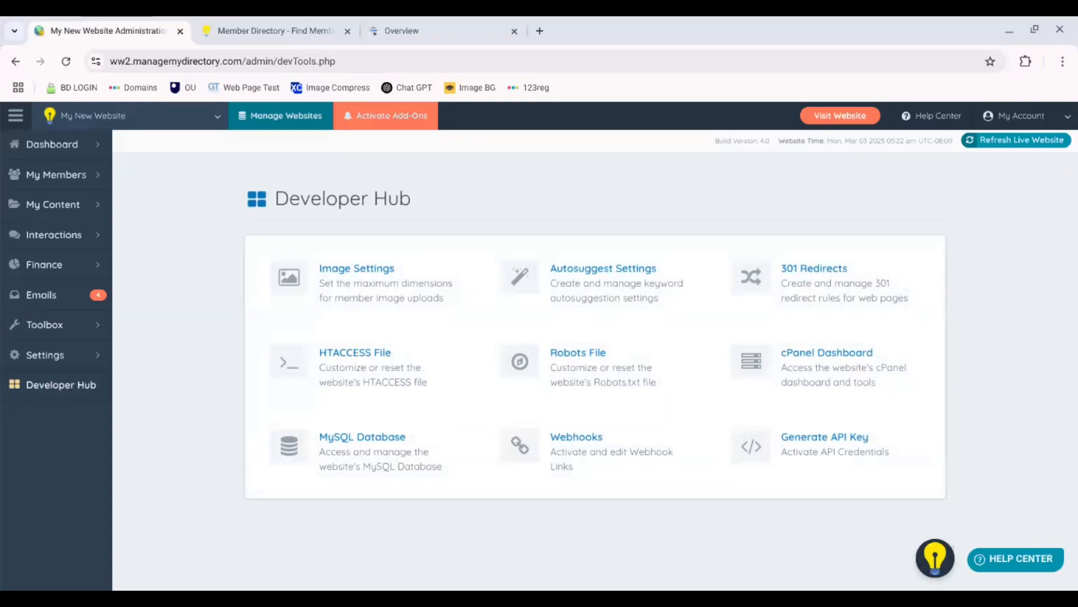
{"action": "mouse_move", "coordinate": [89, 296]}
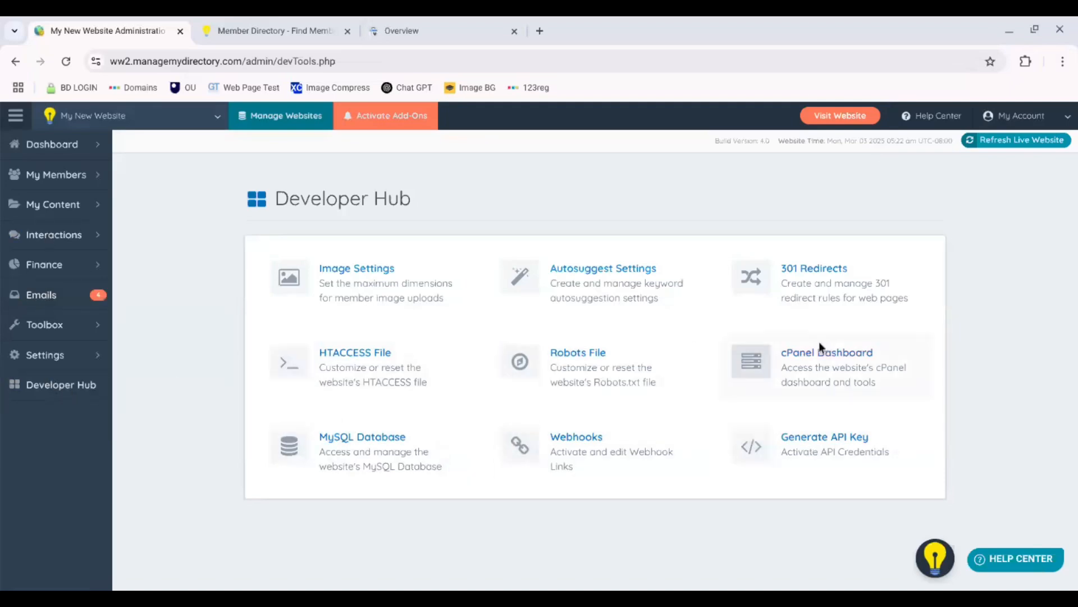
{"action": "left_click", "coordinate": [821, 358]}
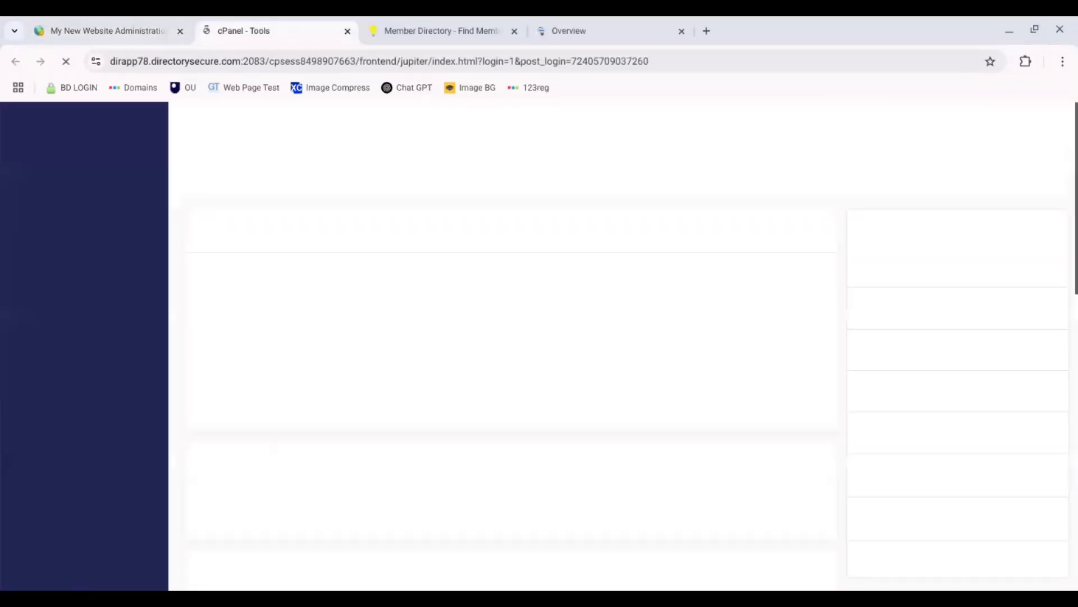
Open the cPanel Zone Editor and manage the zone records of membershipwebsitesdemo.net
{"action": "scroll", "coordinate": [735, 207], "scroll_direction": "down", "scroll_amount": 3}
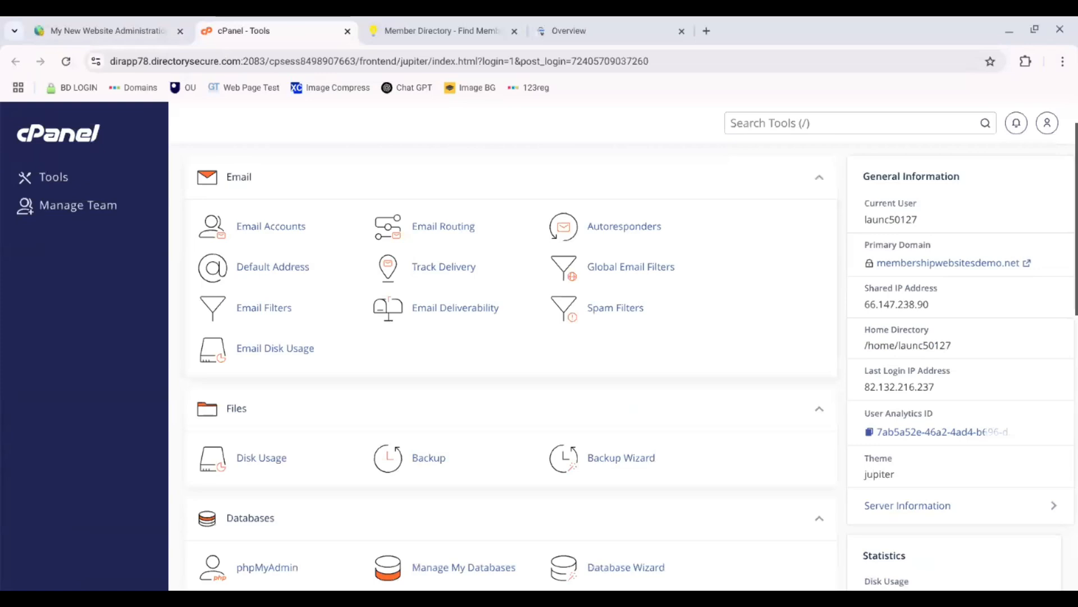
{"action": "scroll", "coordinate": [686, 300], "scroll_direction": "down", "scroll_amount": 3}
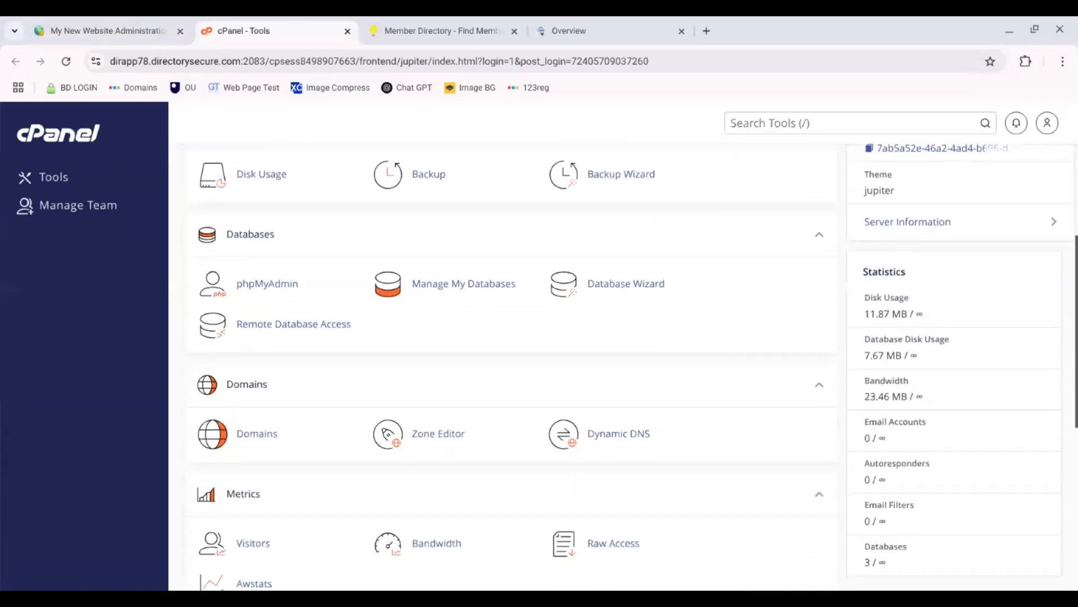
{"action": "left_click", "coordinate": [447, 409]}
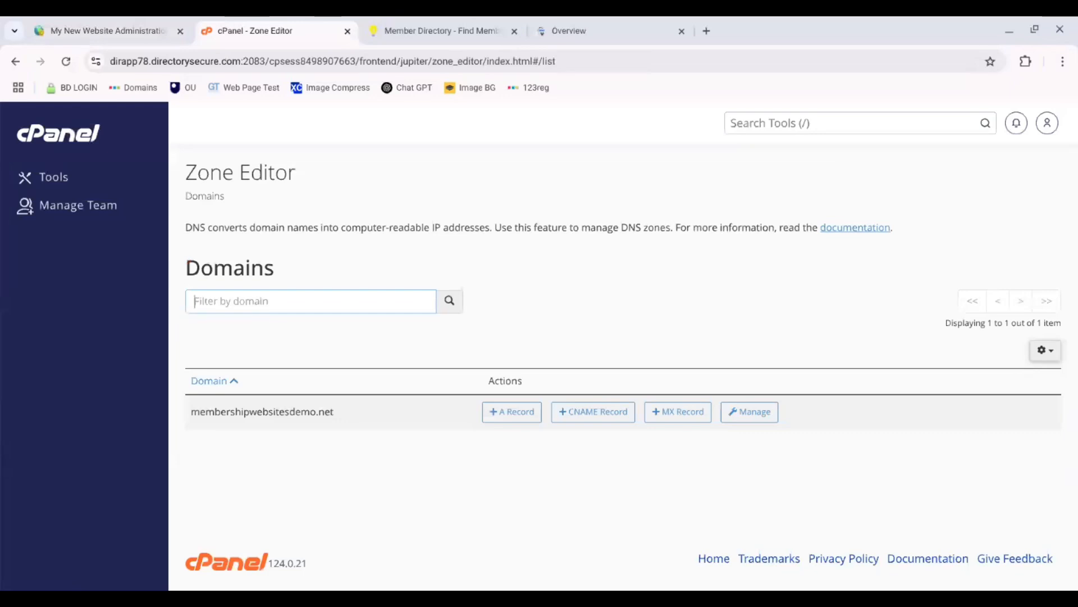
{"action": "left_click", "coordinate": [764, 423]}
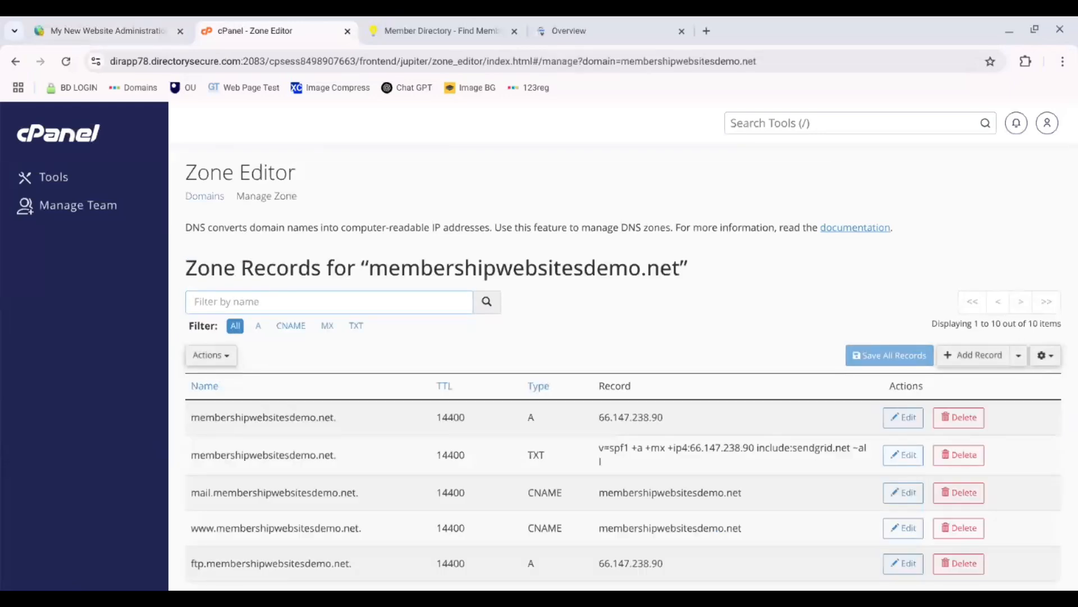
Add a new TXT record to the membershipwebsitesdemo.net zone and paste the Google site verification code as its record text
{"action": "scroll", "coordinate": [888, 298], "scroll_direction": "down", "scroll_amount": 3}
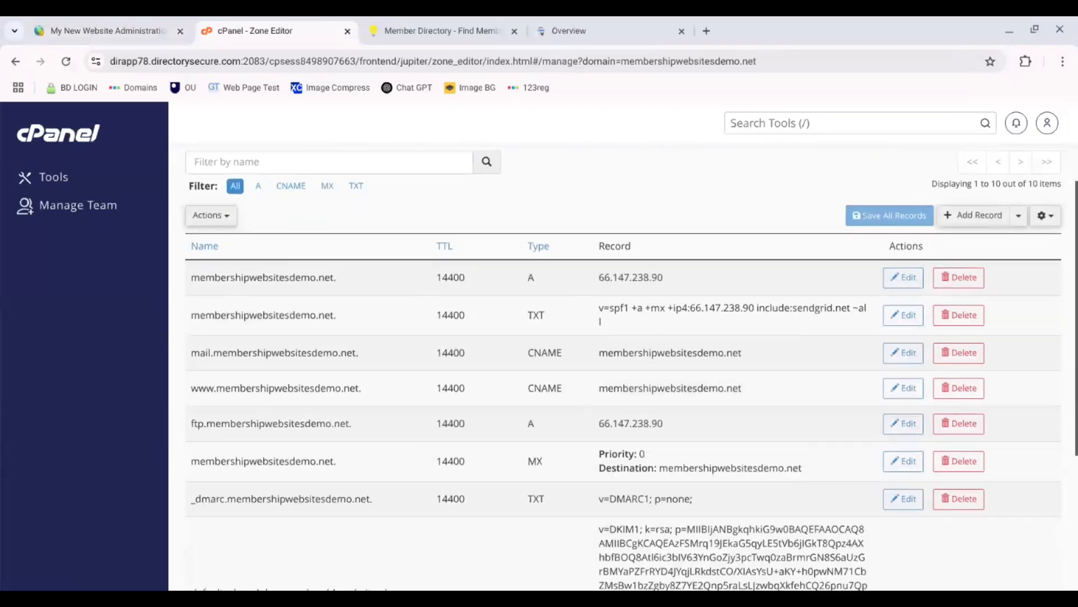
{"action": "left_click", "coordinate": [1019, 216]}
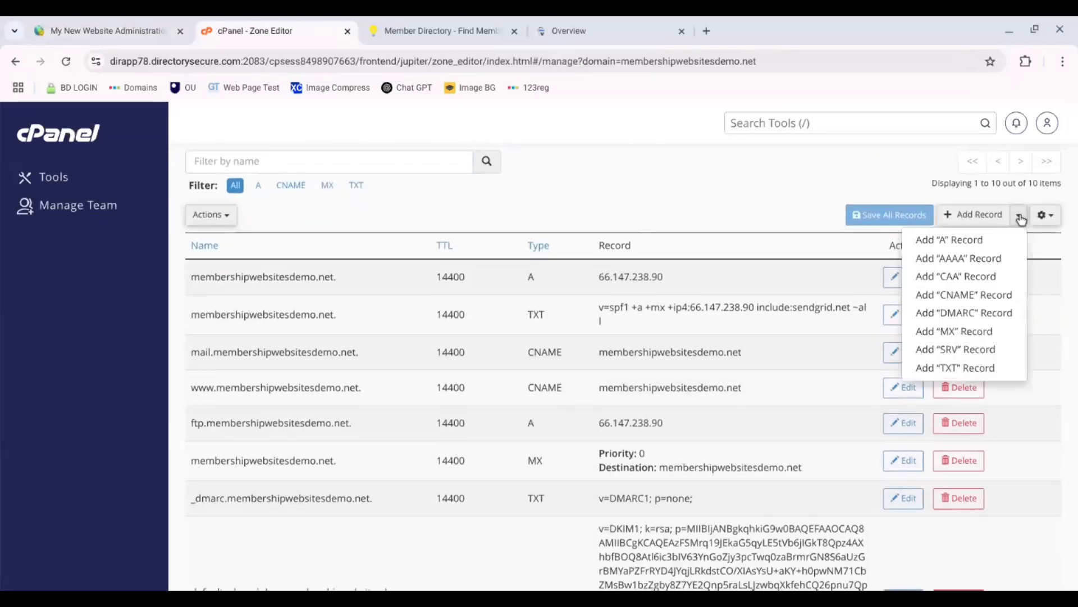
{"action": "left_click", "coordinate": [997, 369]}
{"action": "left_click", "coordinate": [682, 280]}
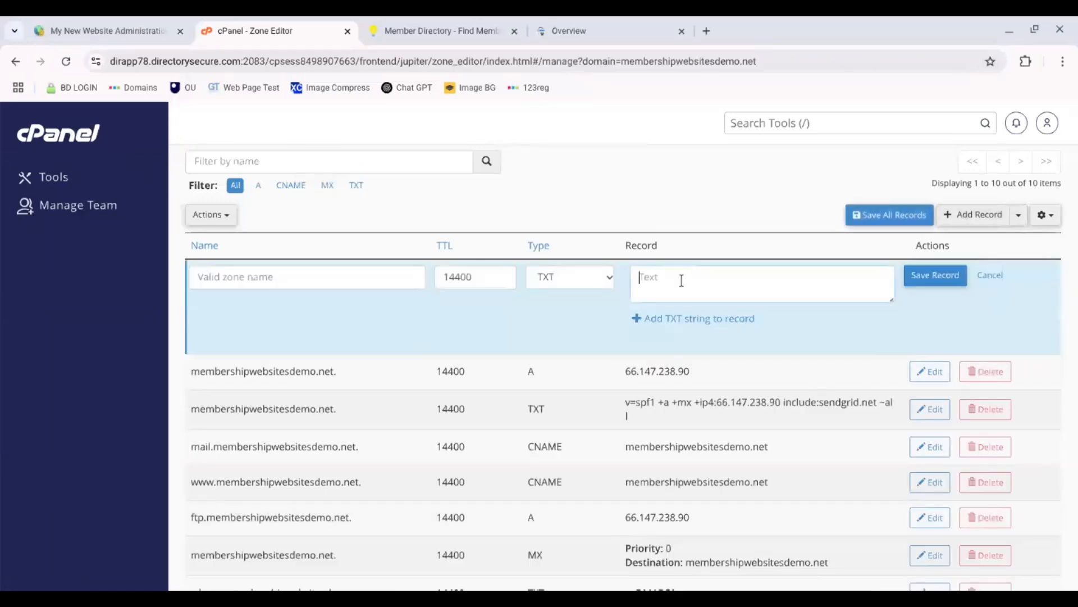
{"action": "key", "text": "ctrl+v"}
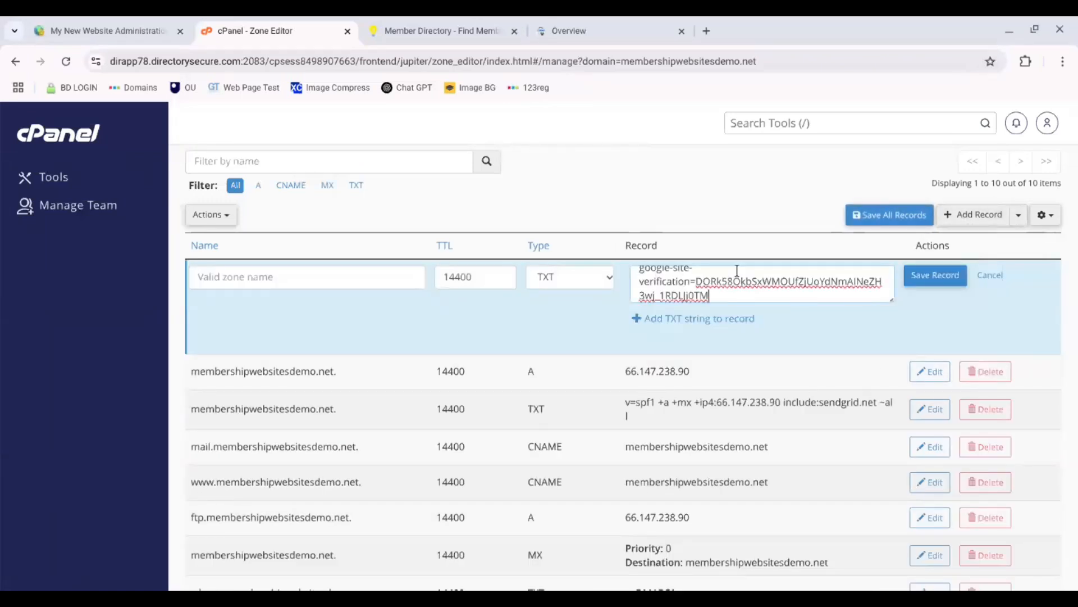
Name the new TXT record membershipwebsitesdemo.net and save it
{"action": "left_click", "coordinate": [304, 273]}
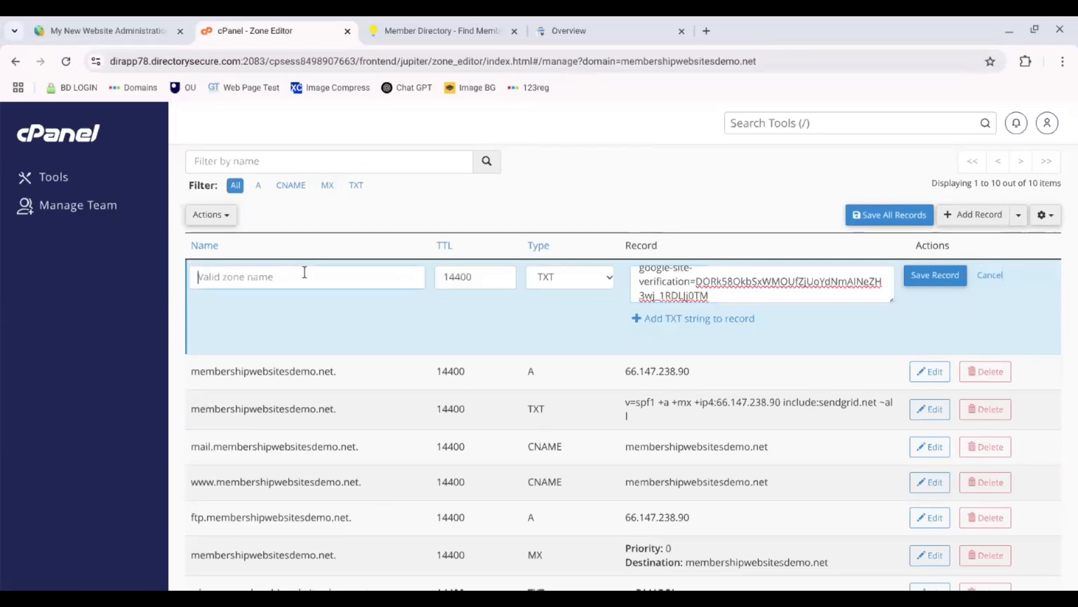
{"action": "type", "text": "memberships"}
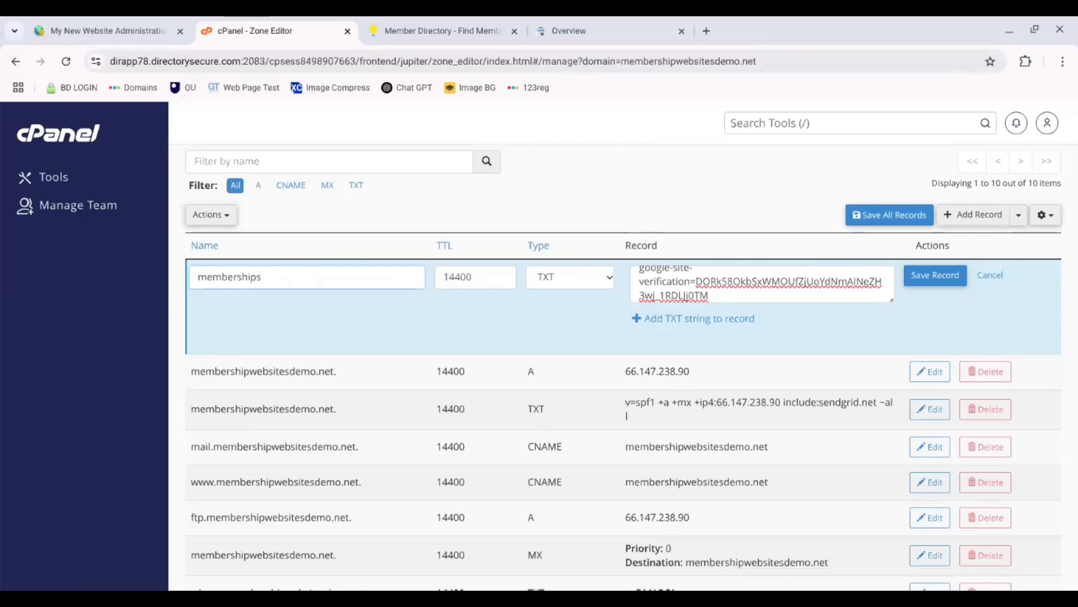
{"action": "key", "text": "BackSpace"}
{"action": "type", "text": "websitesd"}
{"action": "type", "text": "emo.net"}
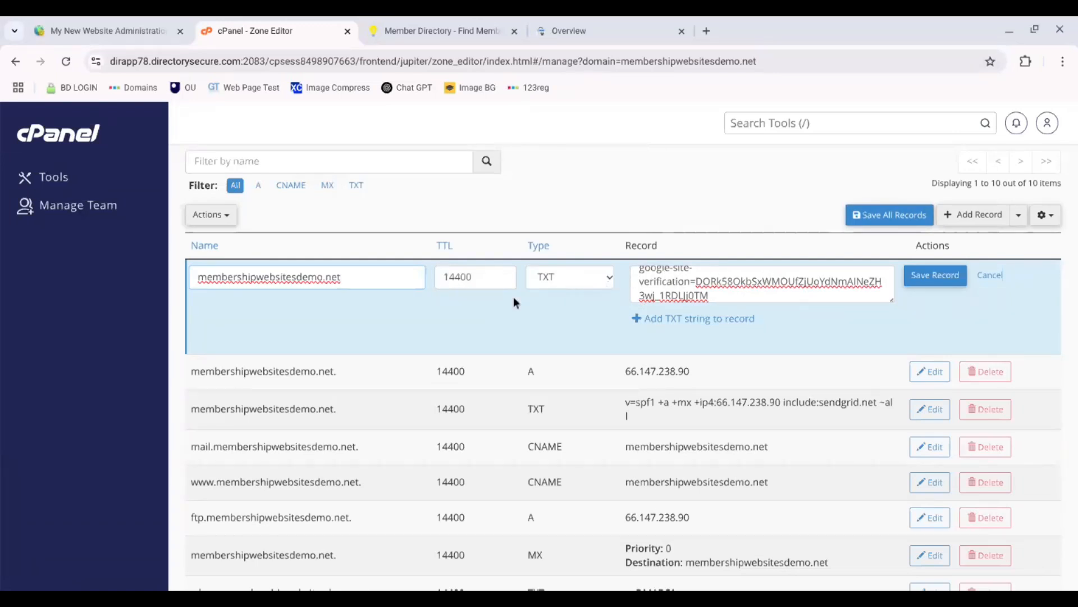
{"action": "left_click", "coordinate": [944, 283]}
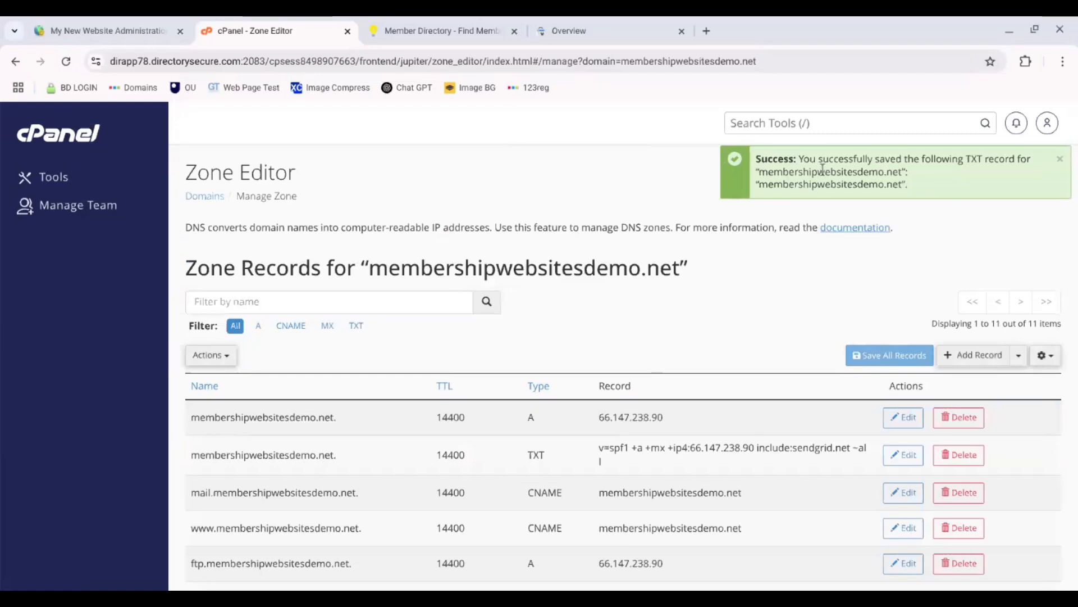
Switch to Google Search Console, verify ownership of membershipwebsitesdemo.net through the DNS record and finish the verification
{"action": "left_click", "coordinate": [568, 30]}
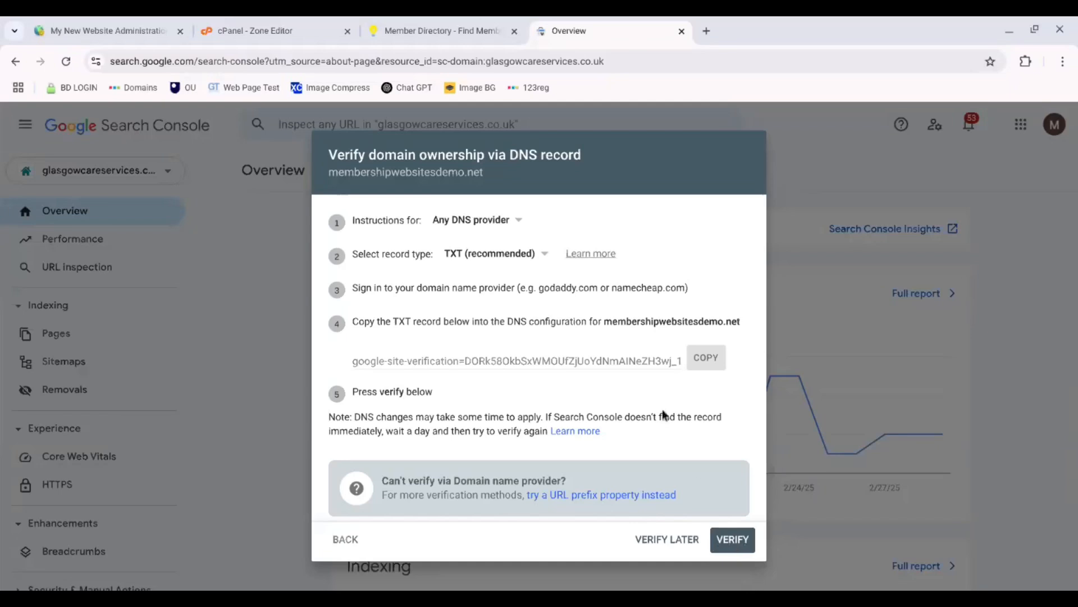
{"action": "left_click", "coordinate": [740, 540]}
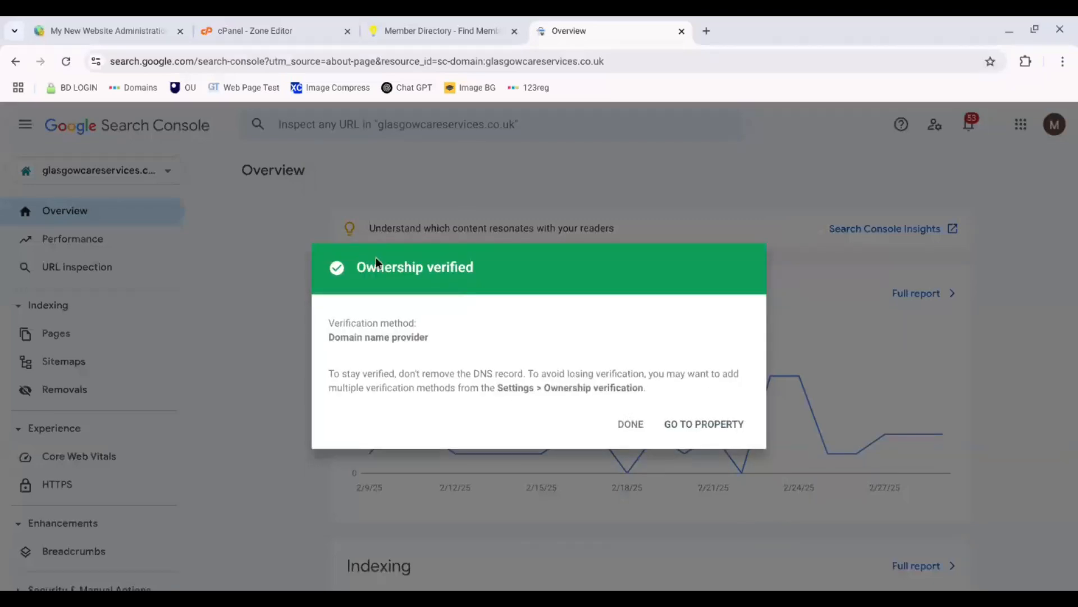
{"action": "left_click", "coordinate": [625, 425]}
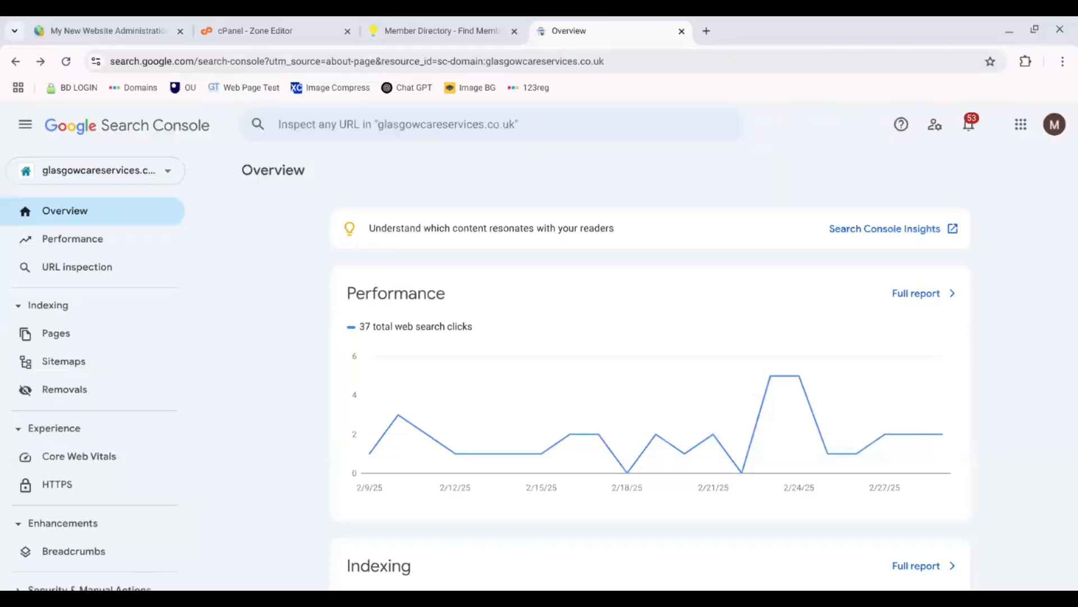
Change the active Search Console property to membershipwebsitesdemo.net and open its Sitemaps page
{"action": "mouse_move", "coordinate": [410, 418]}
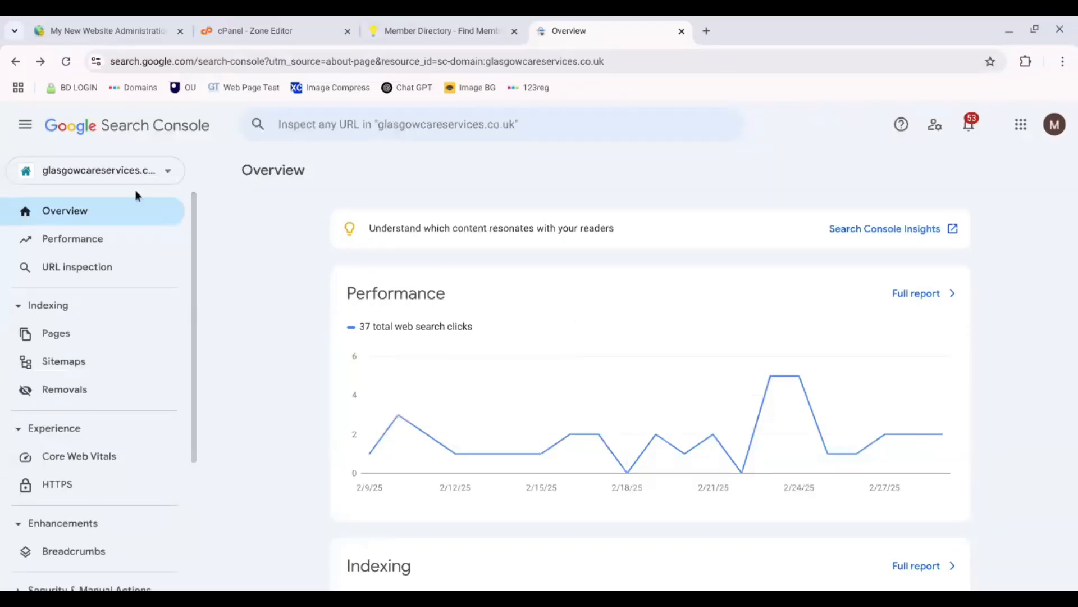
{"action": "left_click", "coordinate": [164, 171]}
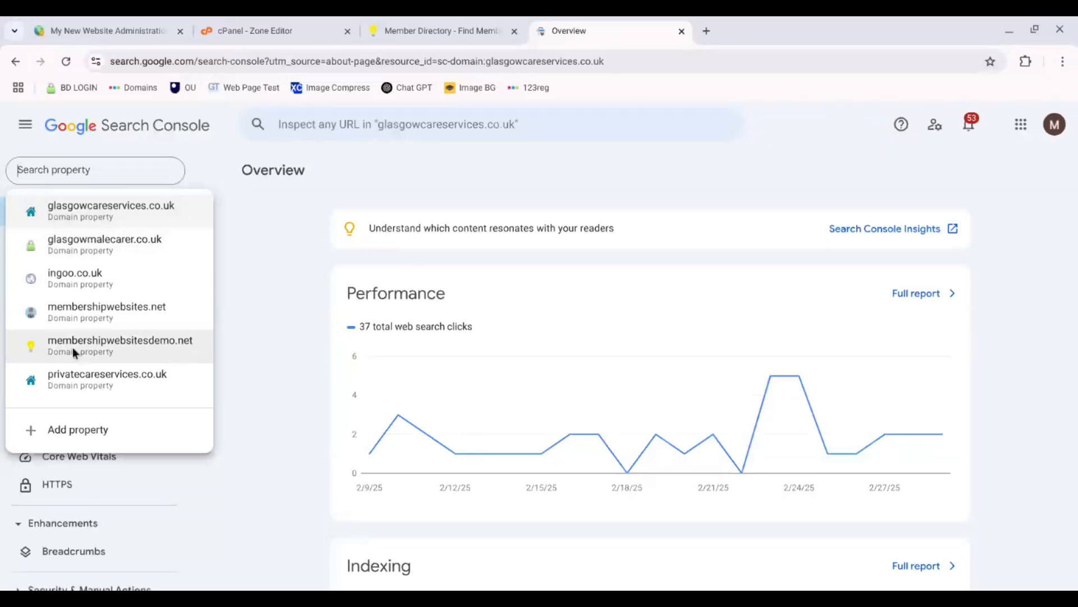
{"action": "left_click", "coordinate": [136, 345]}
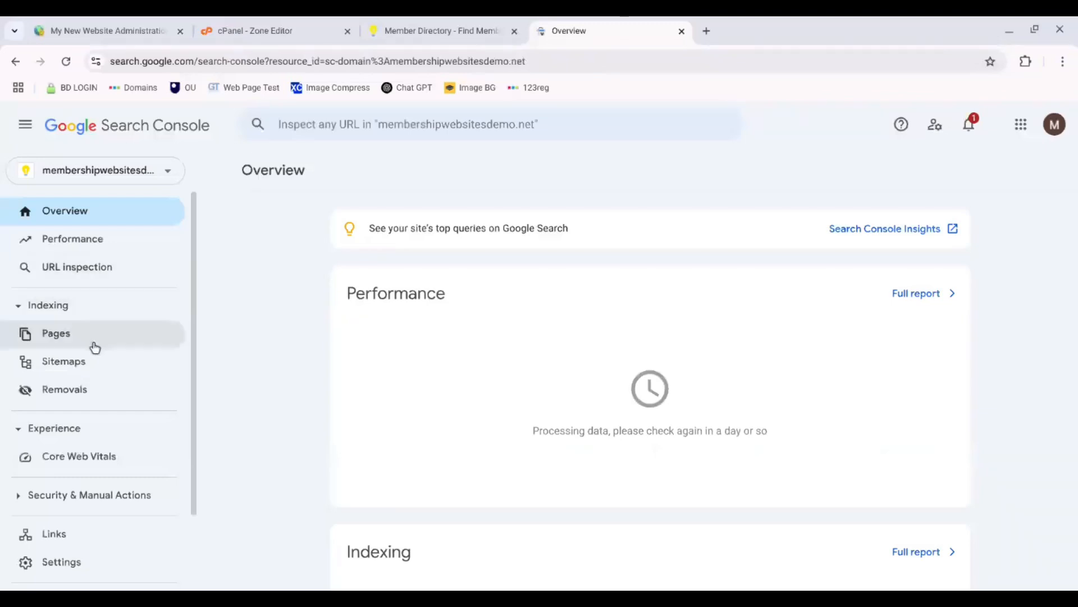
{"action": "left_click", "coordinate": [72, 365]}
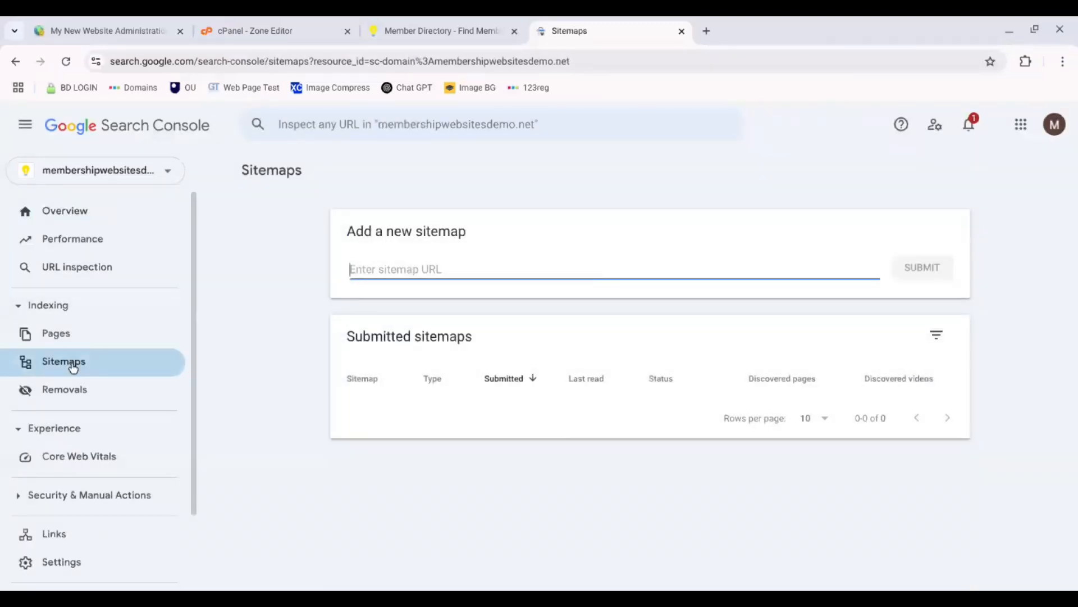
Switch to the Brilliant Directories website admin, open the Sitemap Generator and copy the sitemap URL for search engines
{"action": "left_click", "coordinate": [58, 17]}
{"action": "mouse_move", "coordinate": [67, 340]}
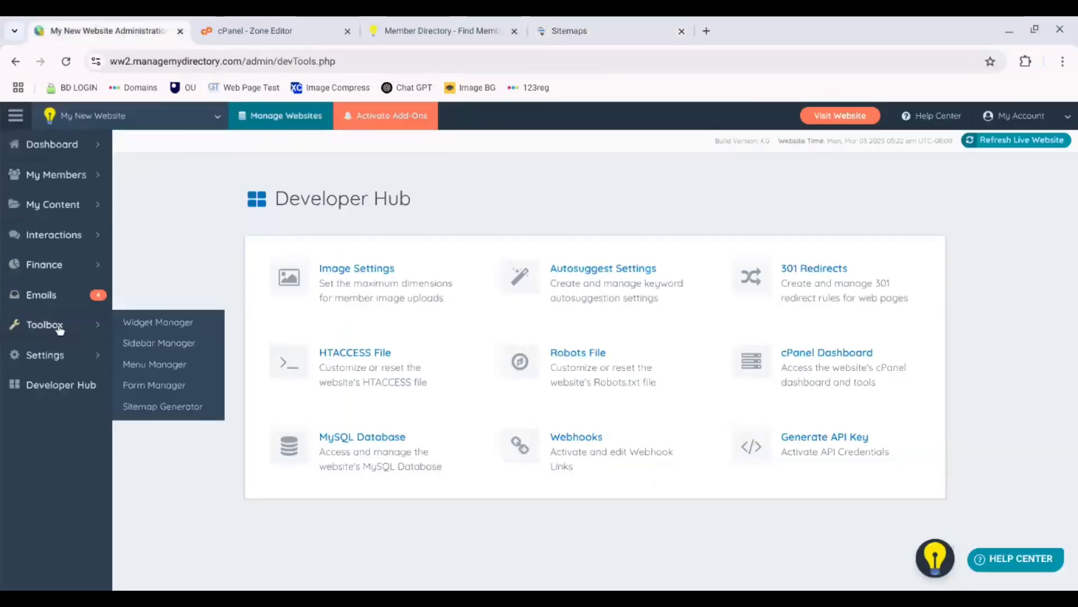
{"action": "left_click", "coordinate": [175, 415]}
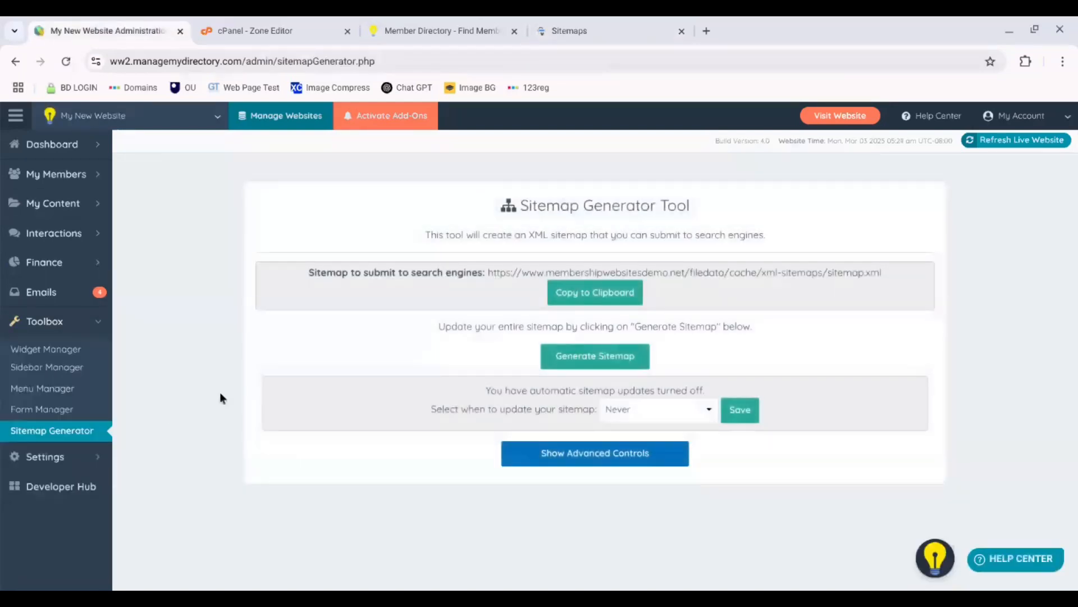
{"action": "left_click", "coordinate": [597, 300]}
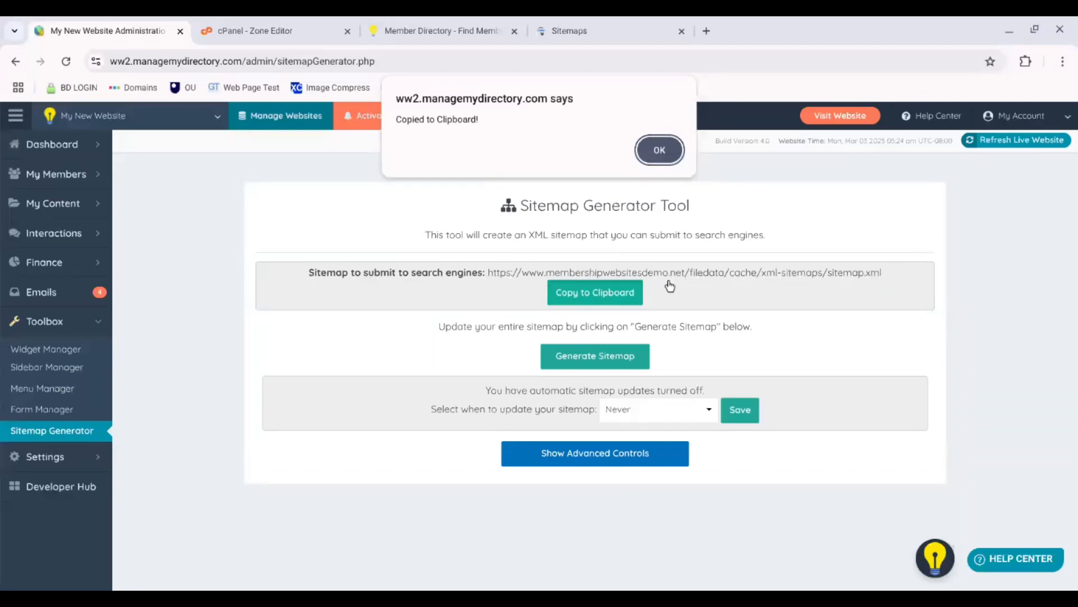
{"action": "left_click", "coordinate": [554, 23]}
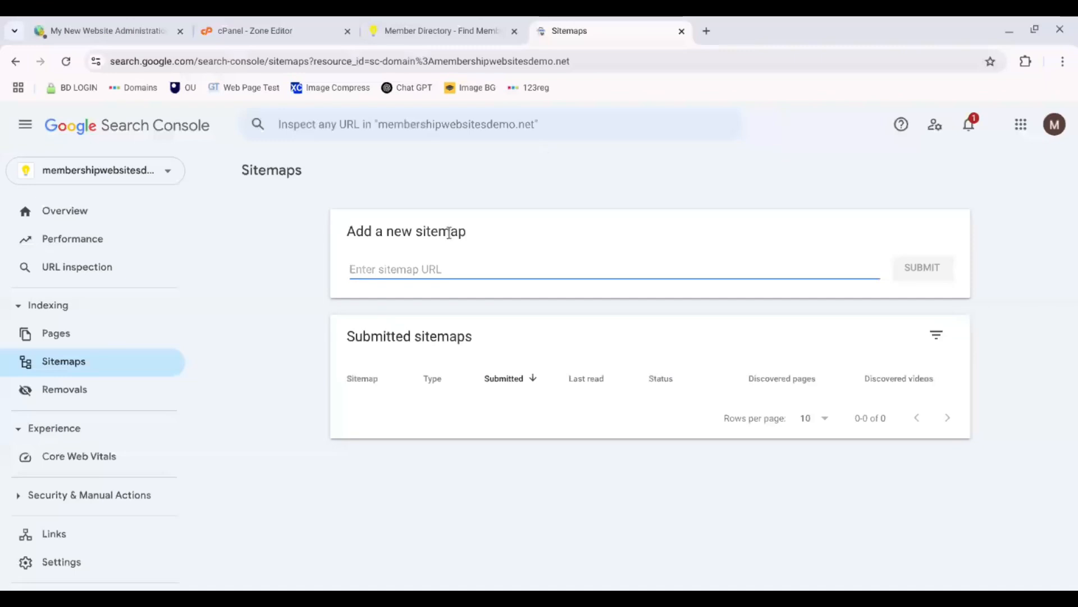
{"action": "key", "text": "ctrl+v"}
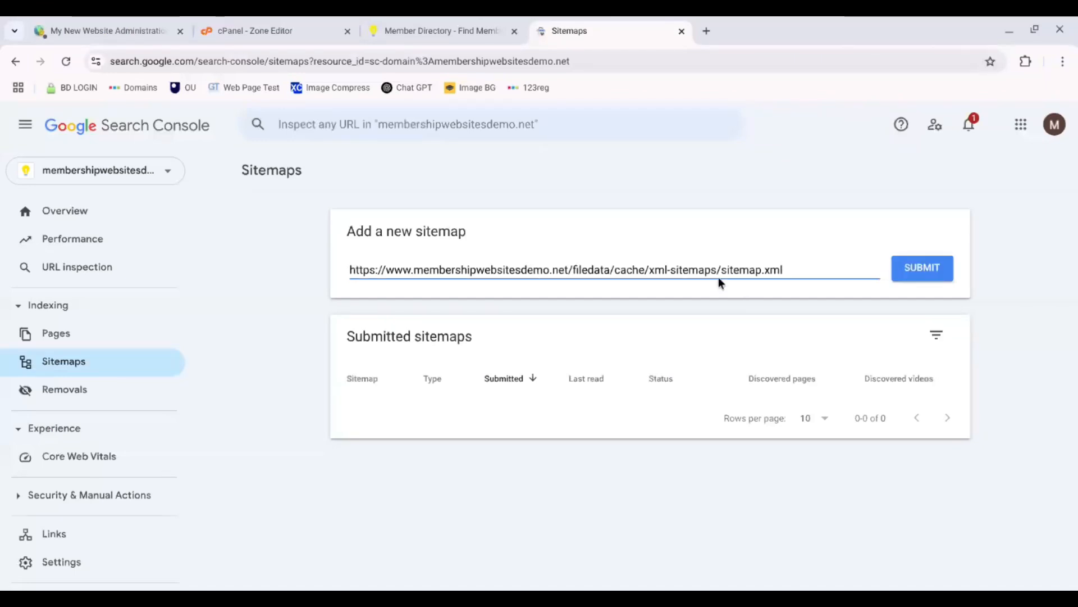
{"action": "left_click", "coordinate": [923, 269]}
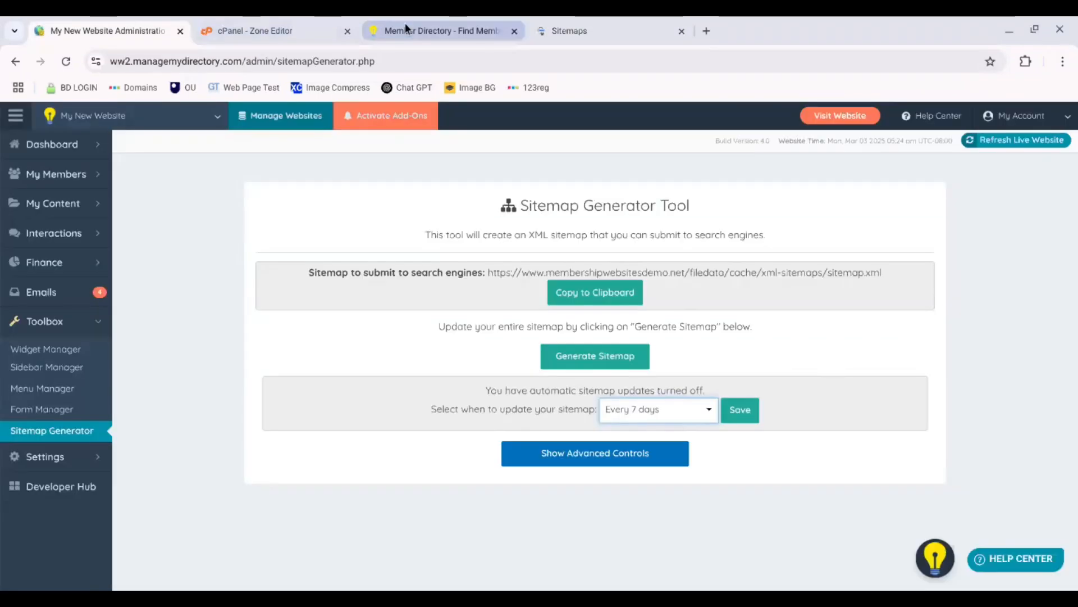
Switch to the live membershipwebsitesdemo.net home page
{"action": "left_click", "coordinate": [405, 24]}
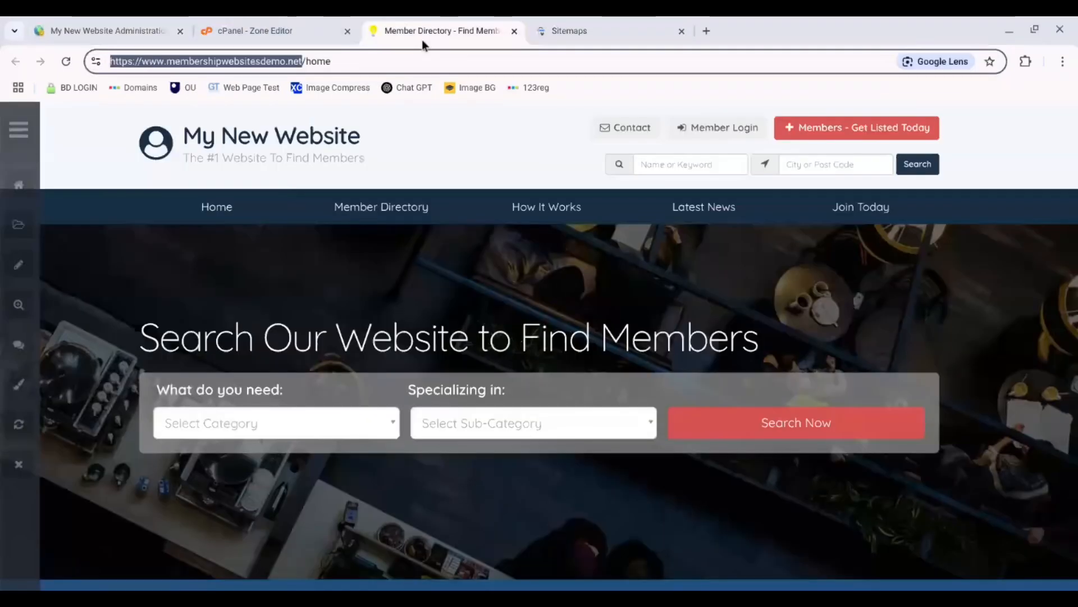